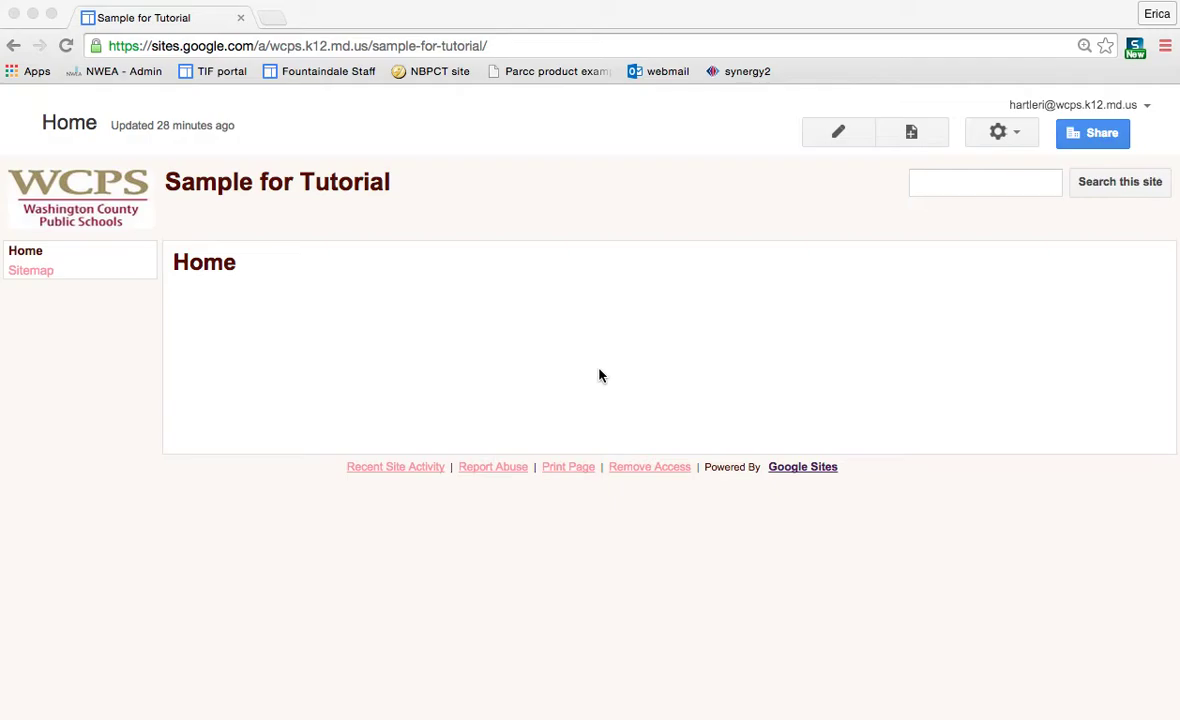
# - In the site layout editor, switch the header off and back on, and horizontal navigation on and off again
pyautogui.click(1020, 141)
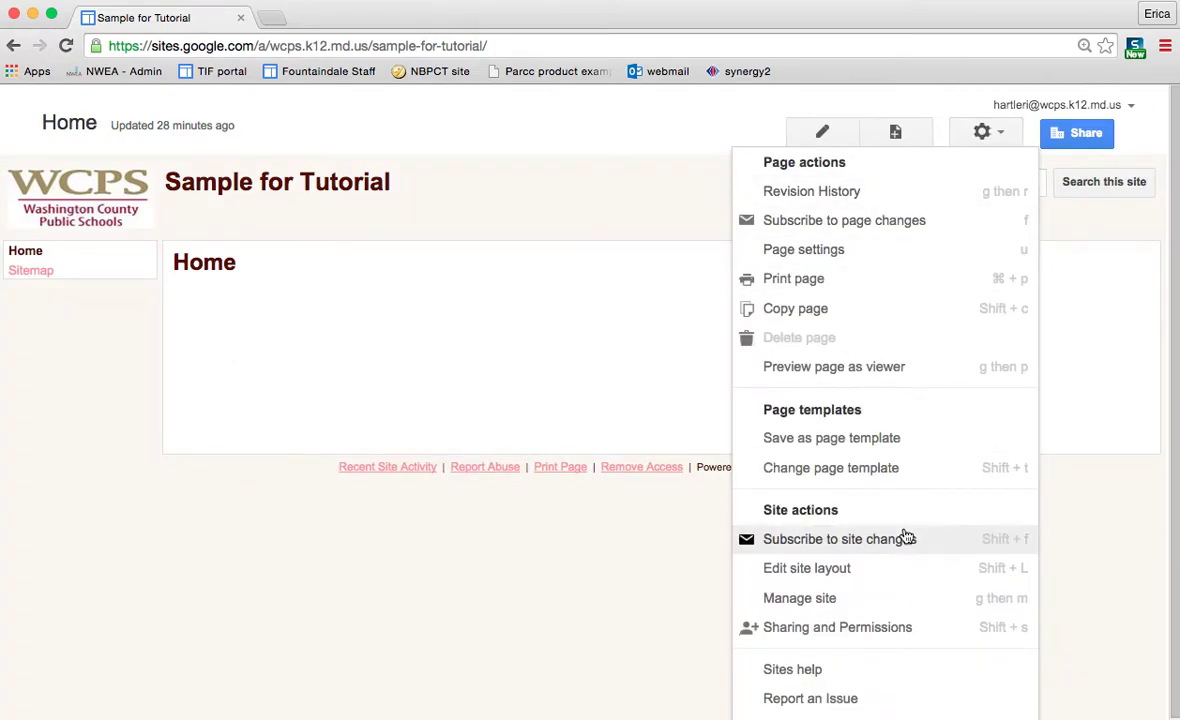
pyautogui.click(825, 570)
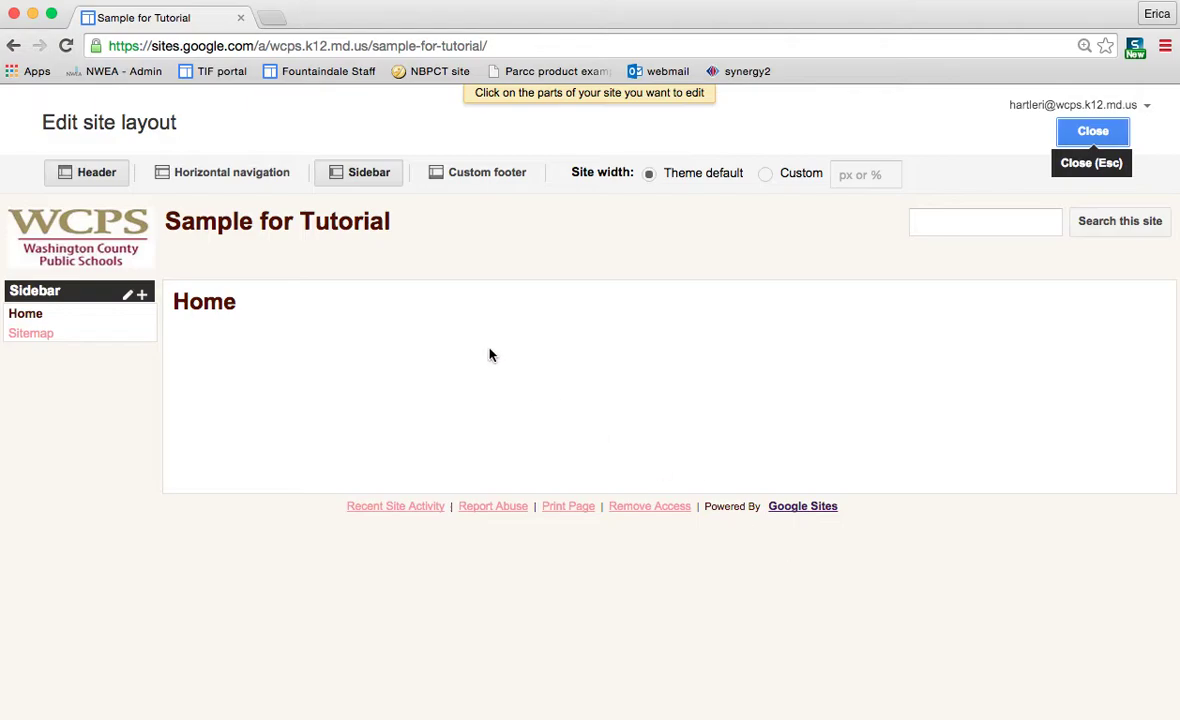
pyautogui.click(95, 174)
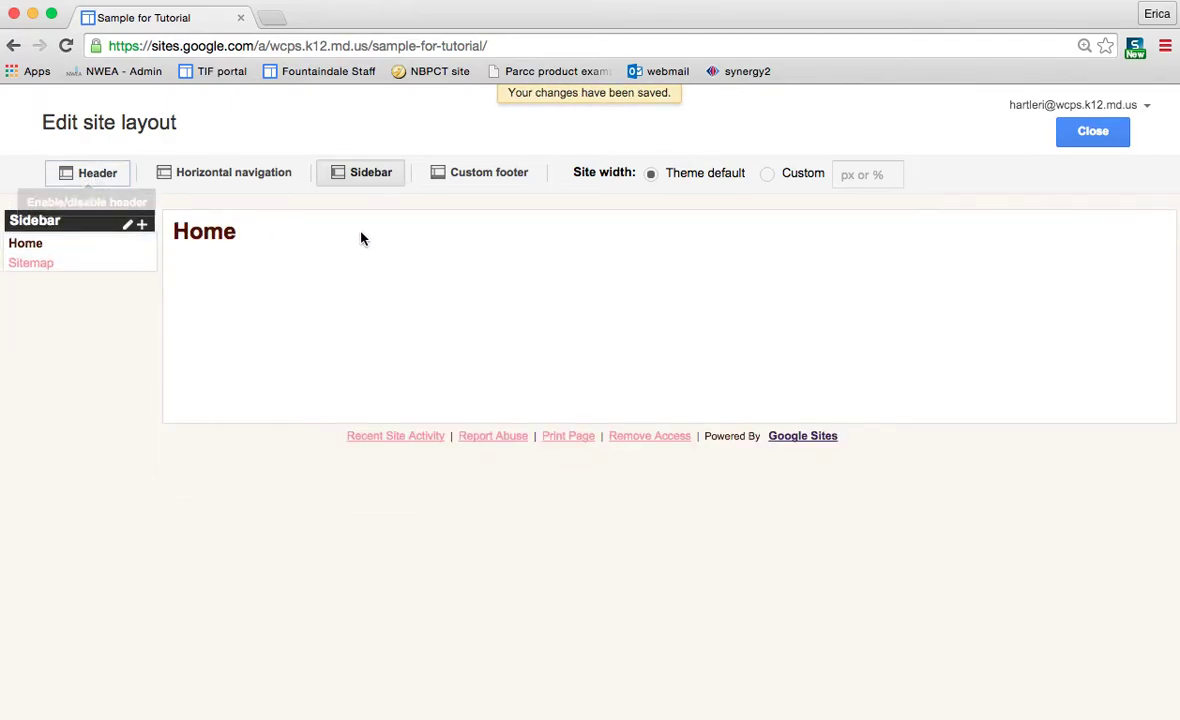
pyautogui.click(88, 173)
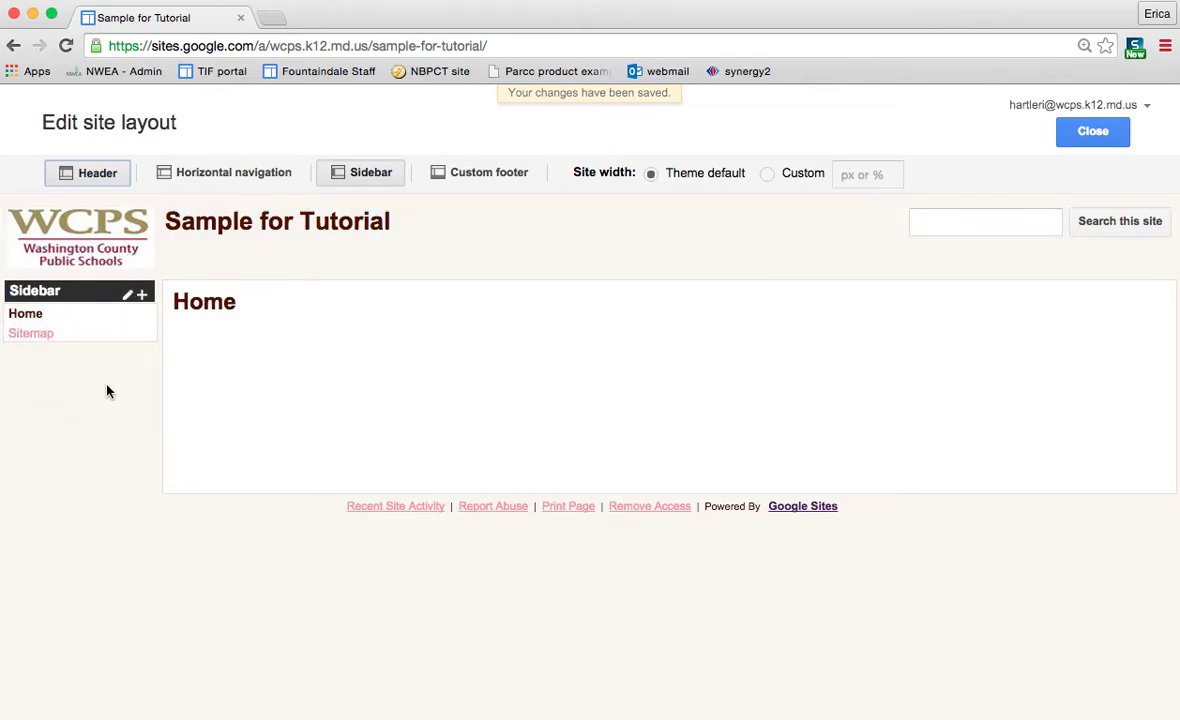
pyautogui.click(246, 177)
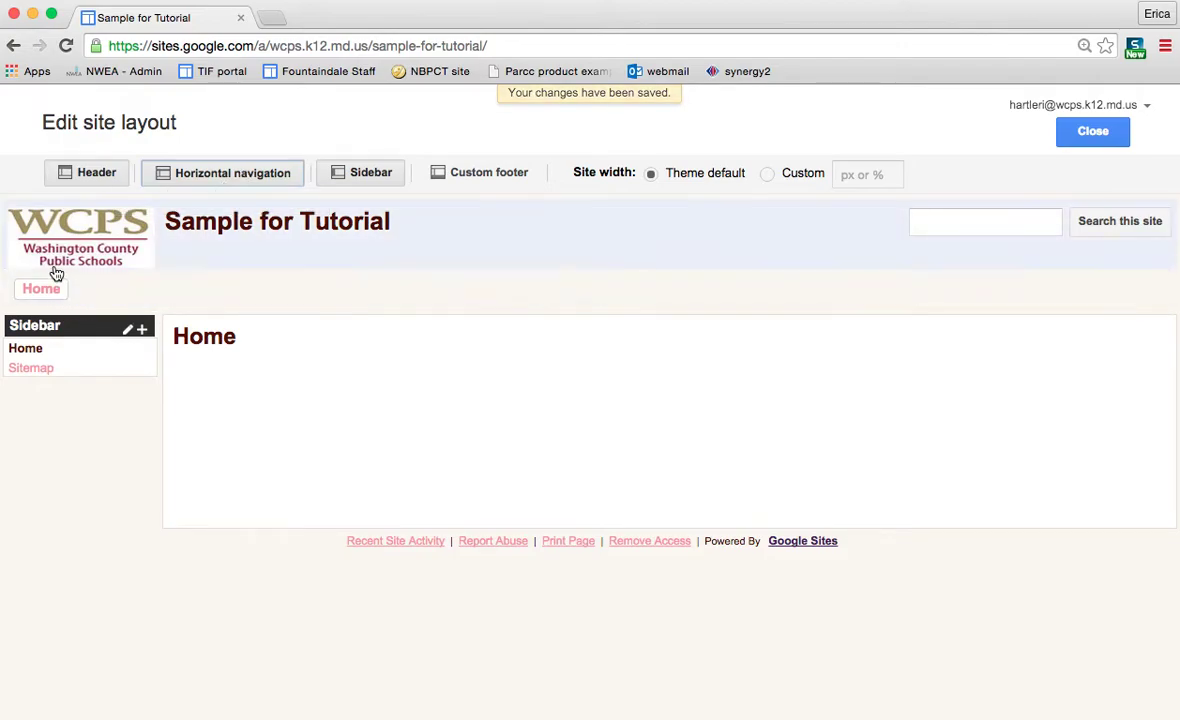
pyautogui.click(250, 176)
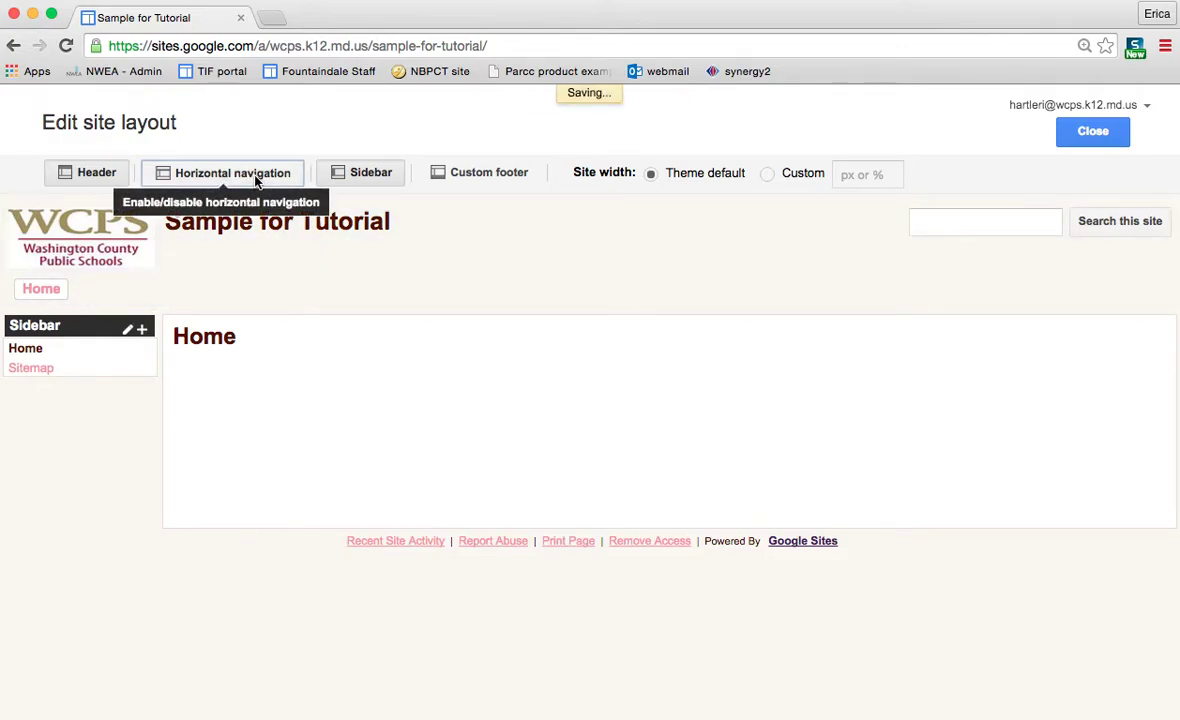
# - Enable the custom footer, open its editor without adding content, and disable the footer again before leaving the layout editor
pyautogui.click(462, 175)
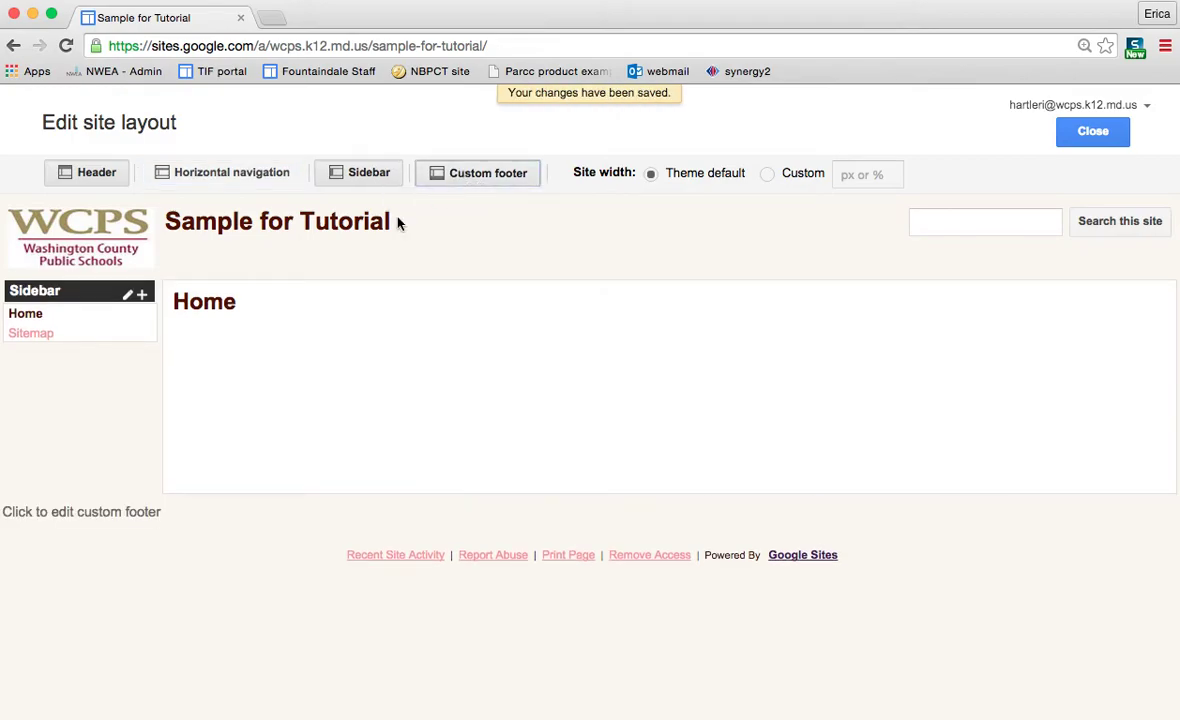
pyautogui.click(167, 527)
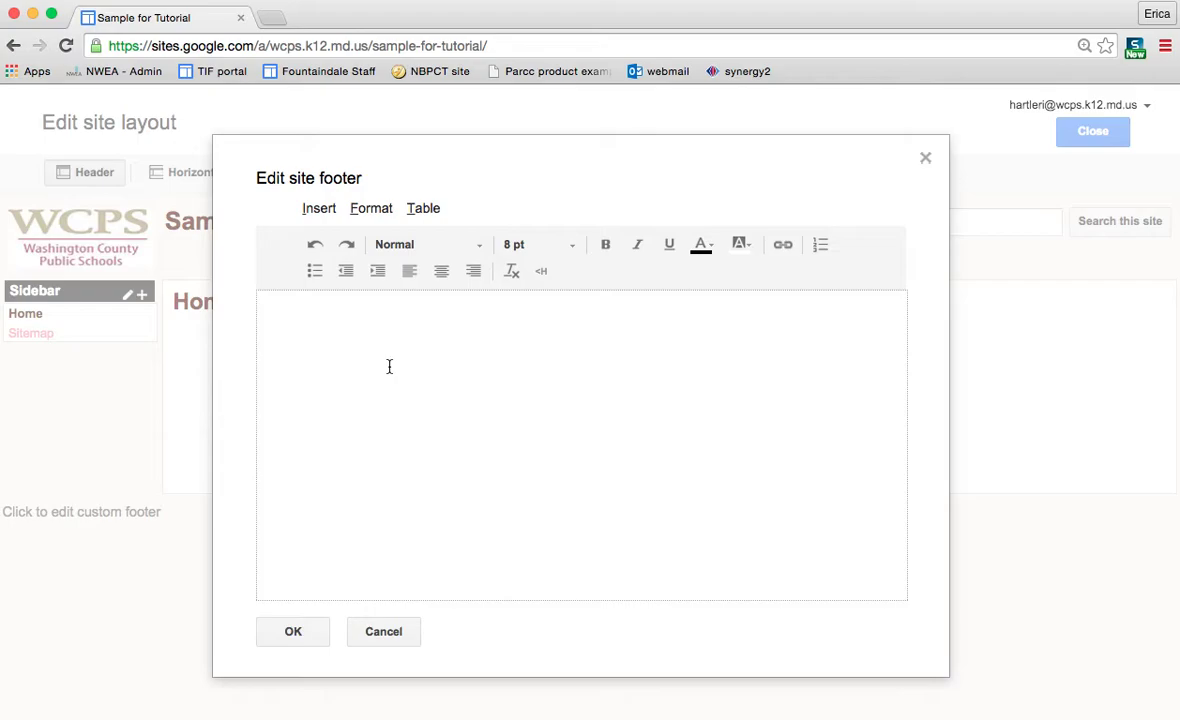
pyautogui.click(388, 632)
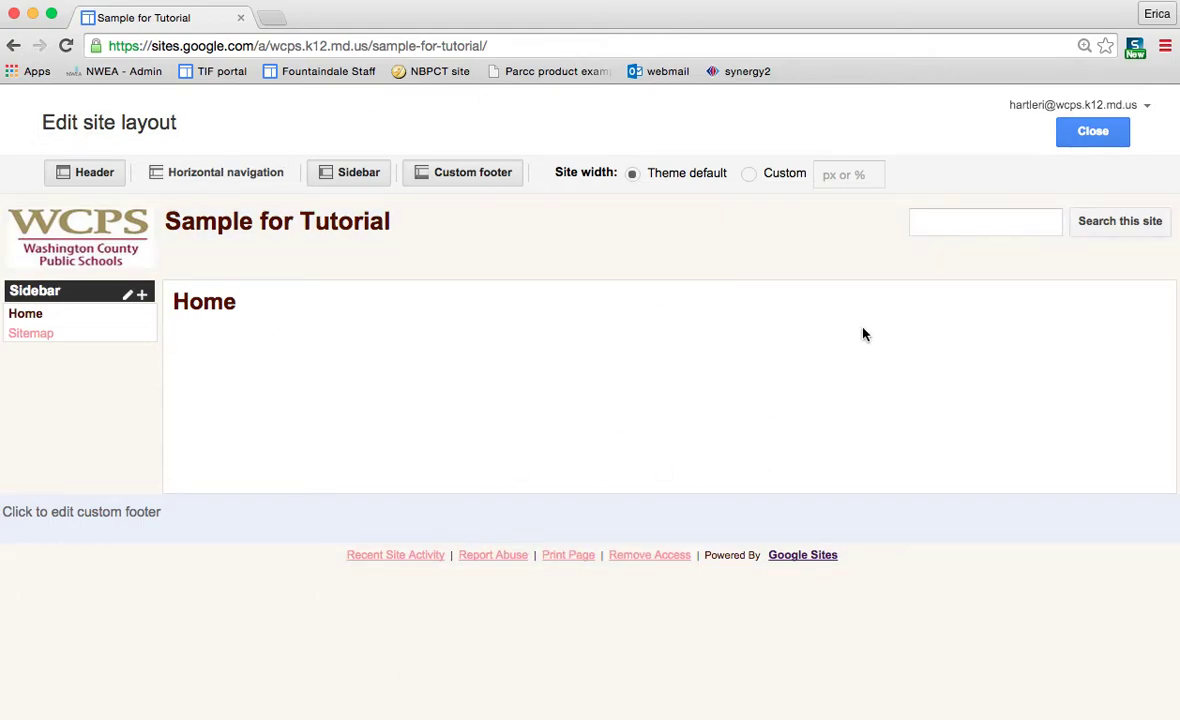
pyautogui.click(443, 174)
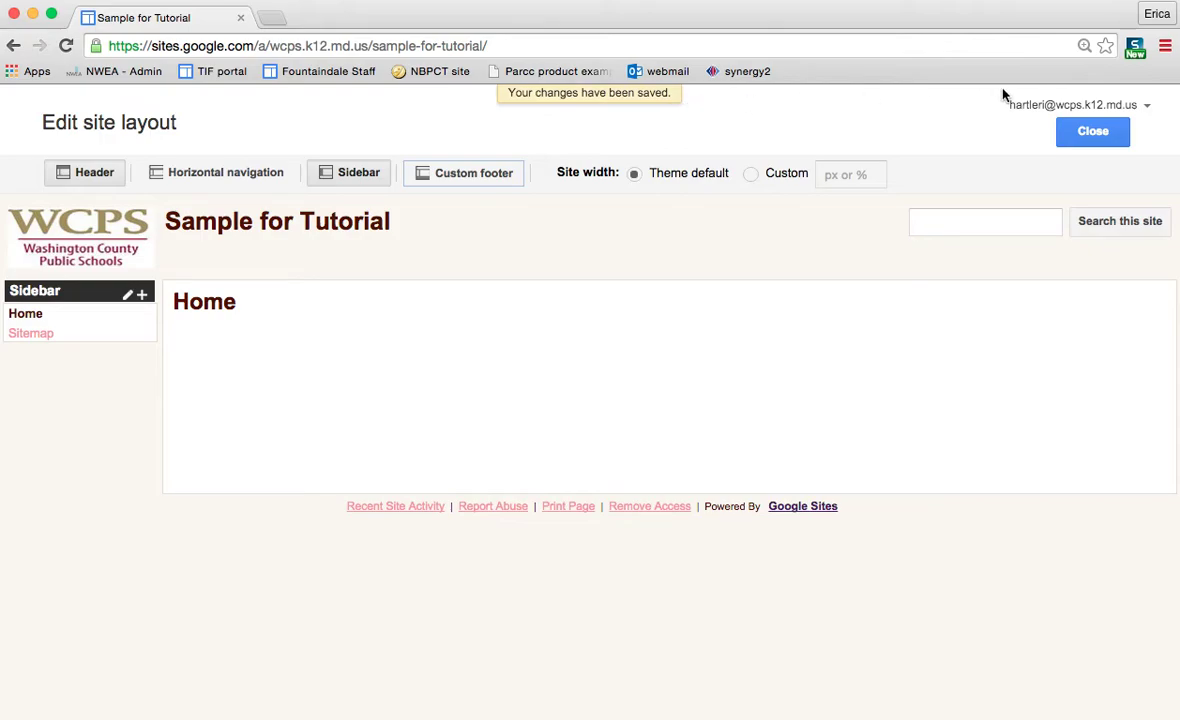
pyautogui.click(1108, 136)
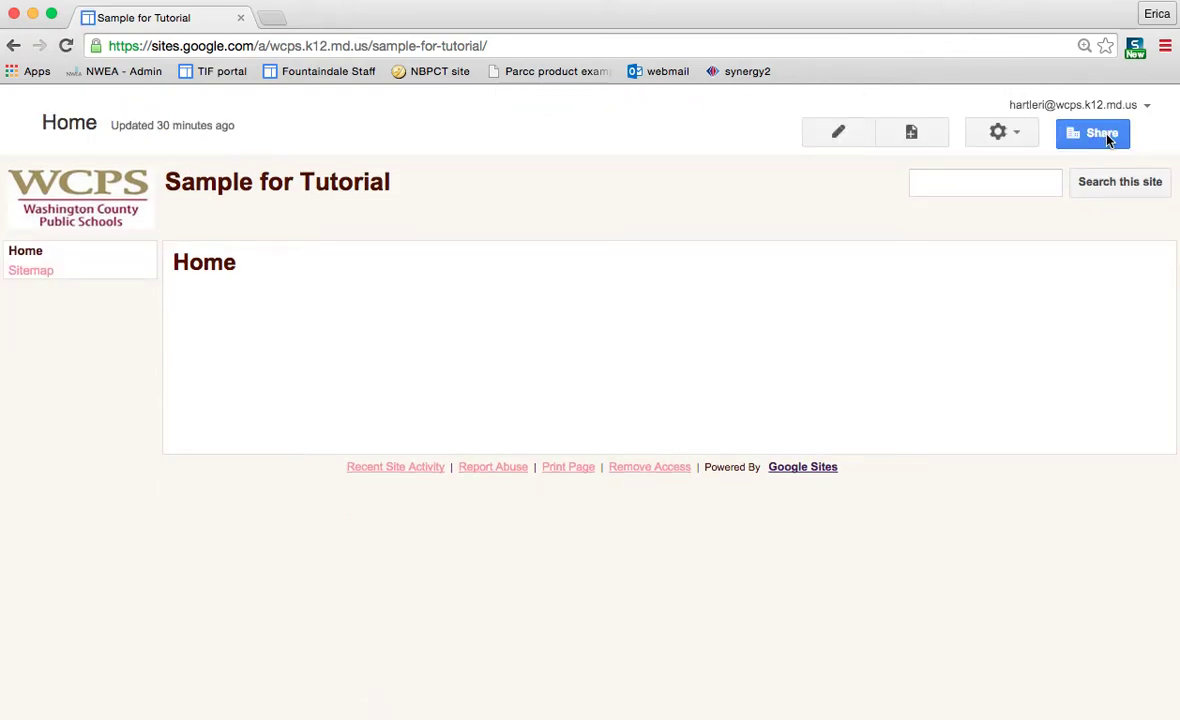
# - Open the site's Themes, Colors, and Fonts settings and view the available site templates without selecting one
pyautogui.click(1016, 136)
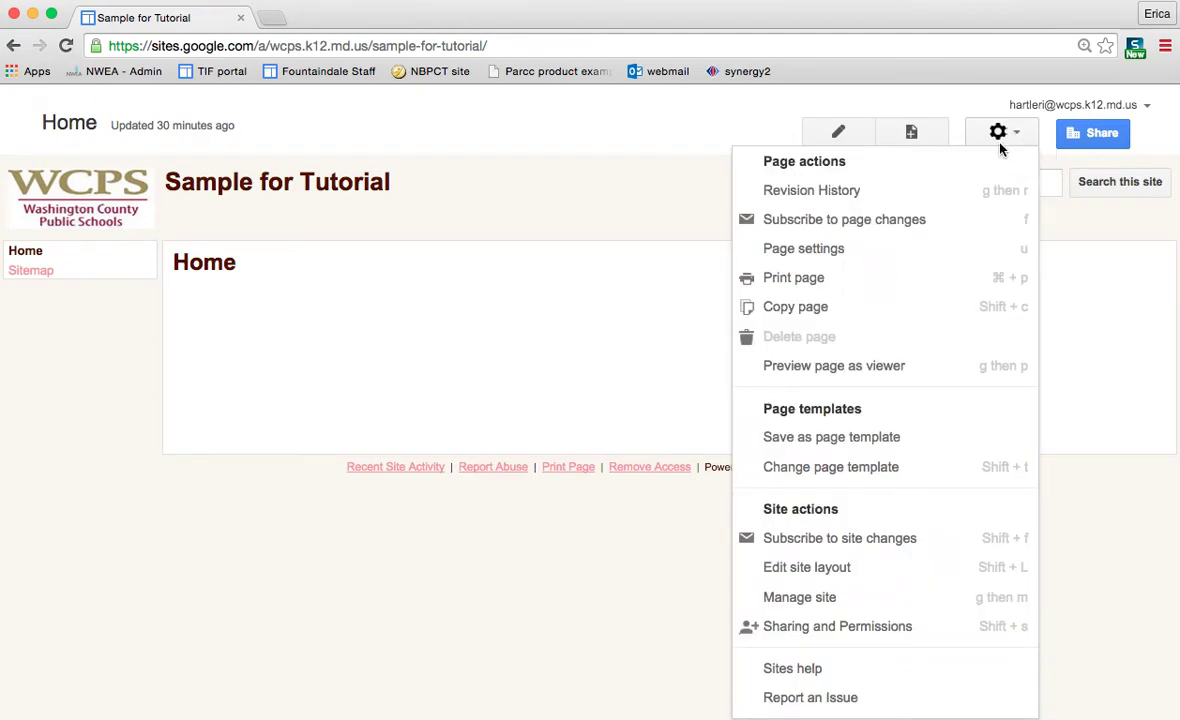
pyautogui.click(800, 597)
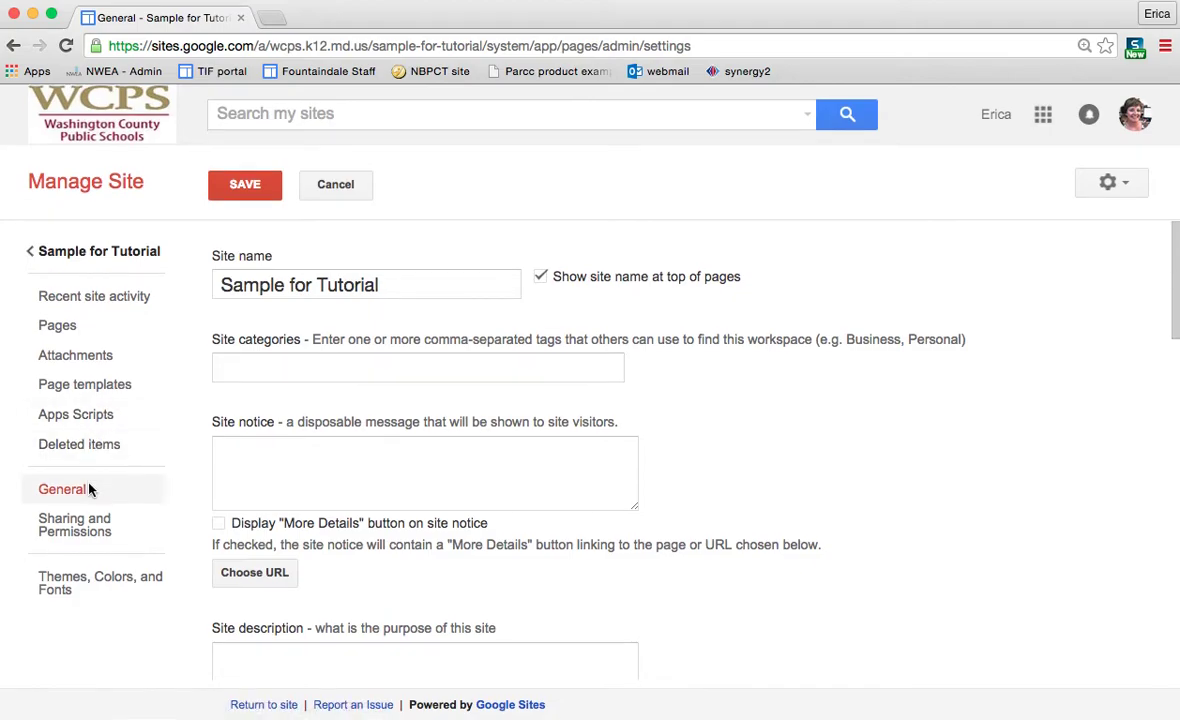
pyautogui.click(78, 585)
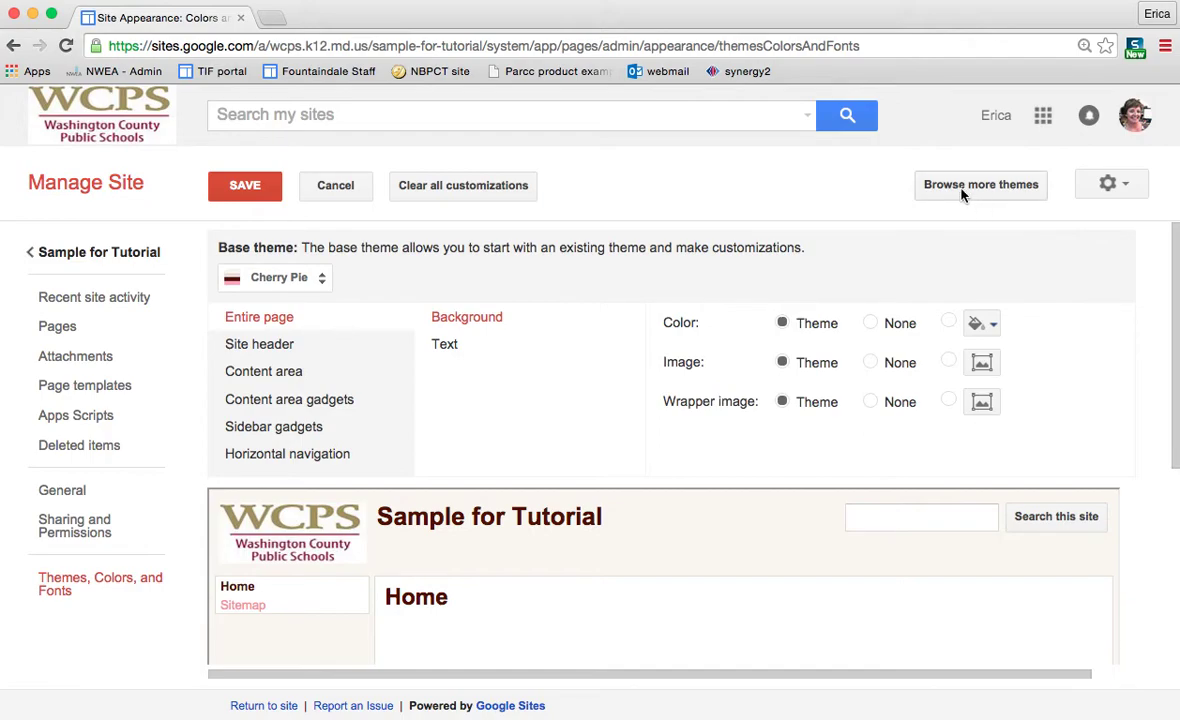
pyautogui.click(962, 192)
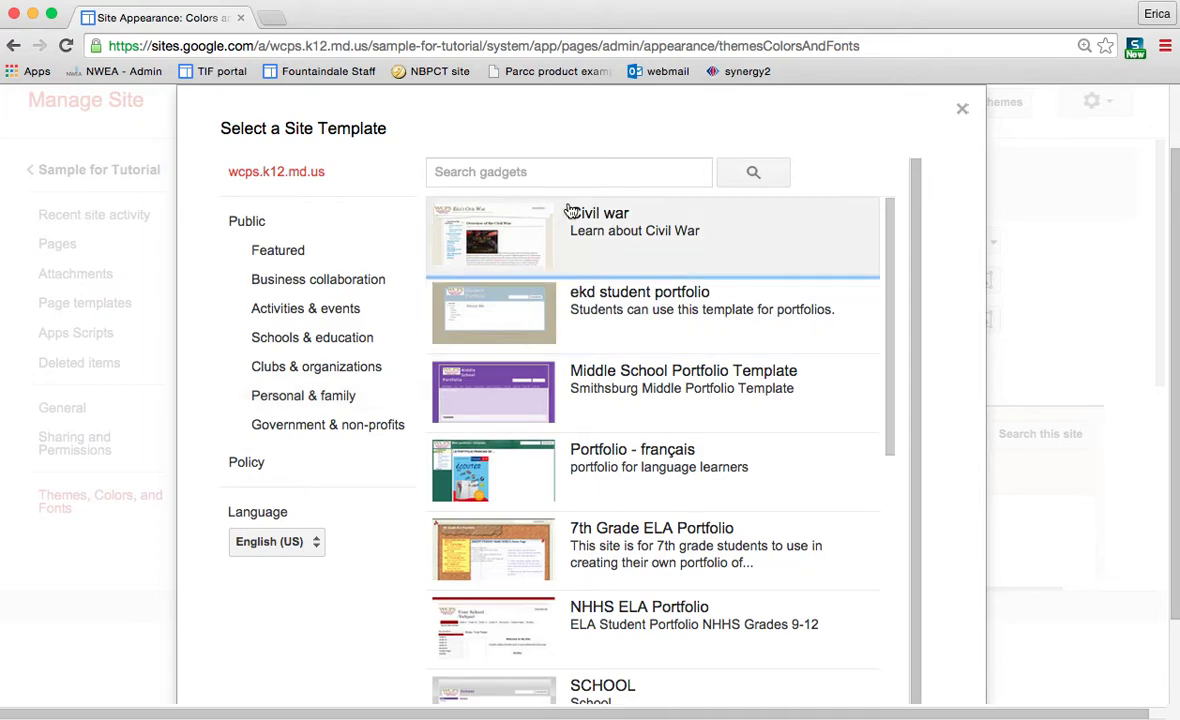
pyautogui.click(962, 108)
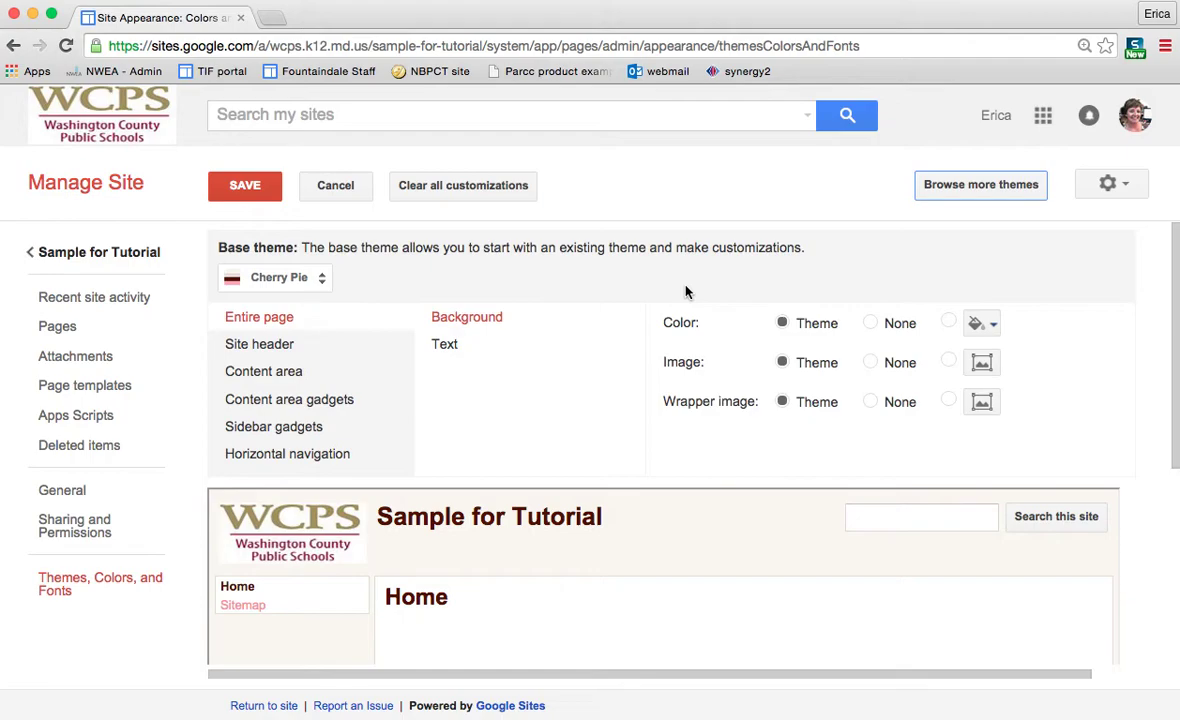
# - Set the site header's background color to bright blue
pyautogui.click(262, 346)
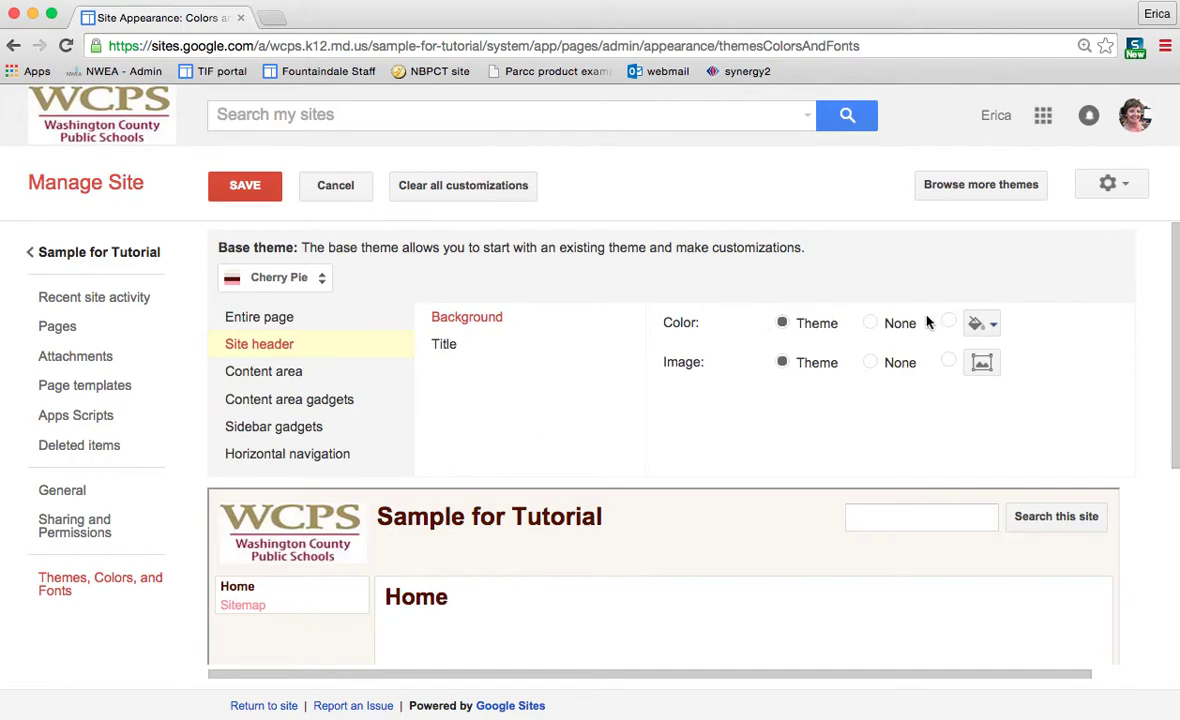
pyautogui.click(981, 323)
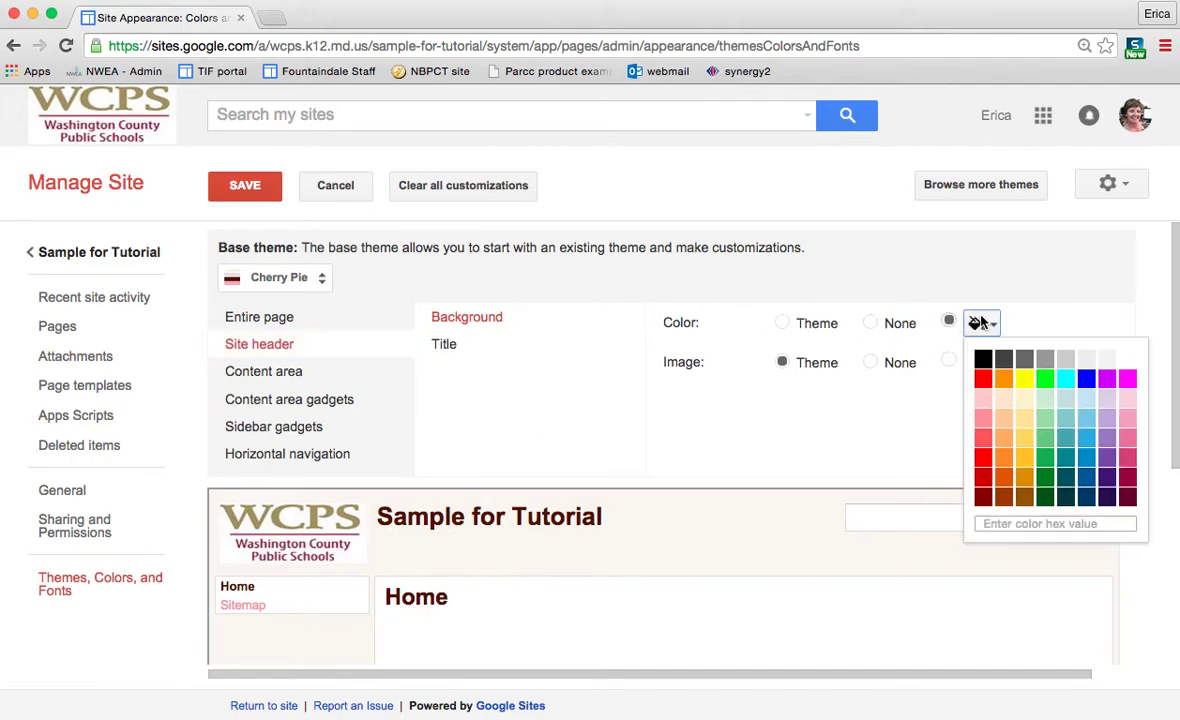
pyautogui.click(1087, 379)
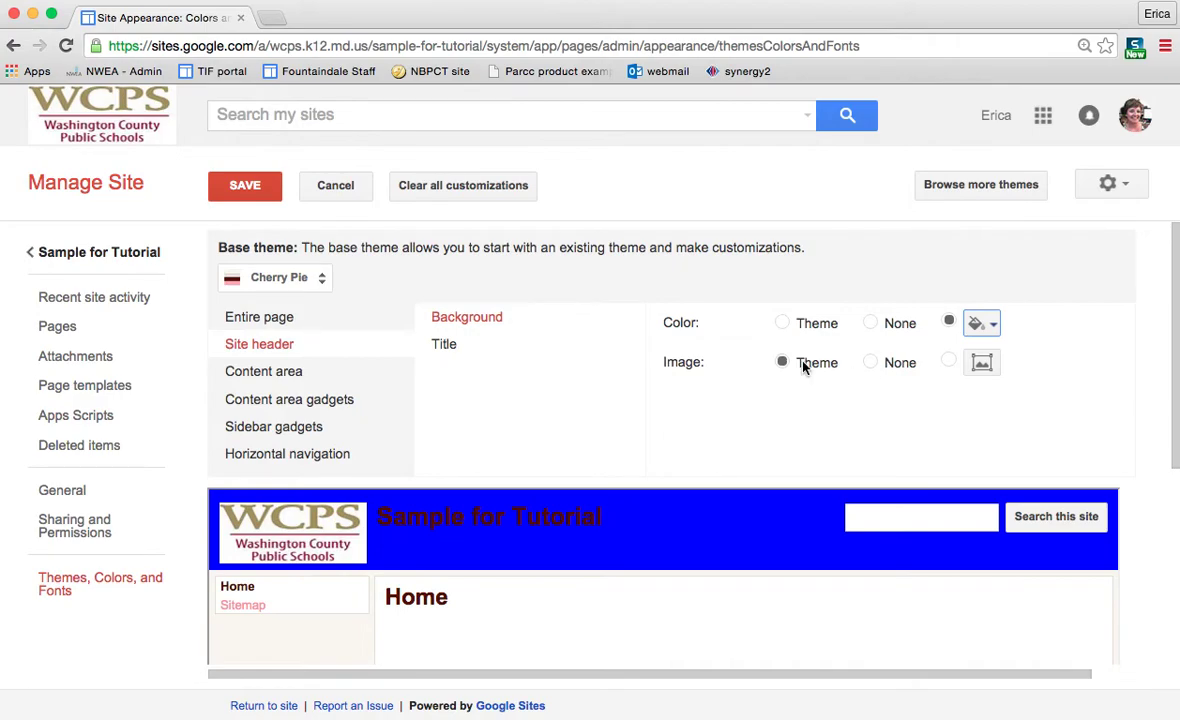
# - Use q3.jpeg from the Desktop as the site header's background image
pyautogui.click(981, 363)
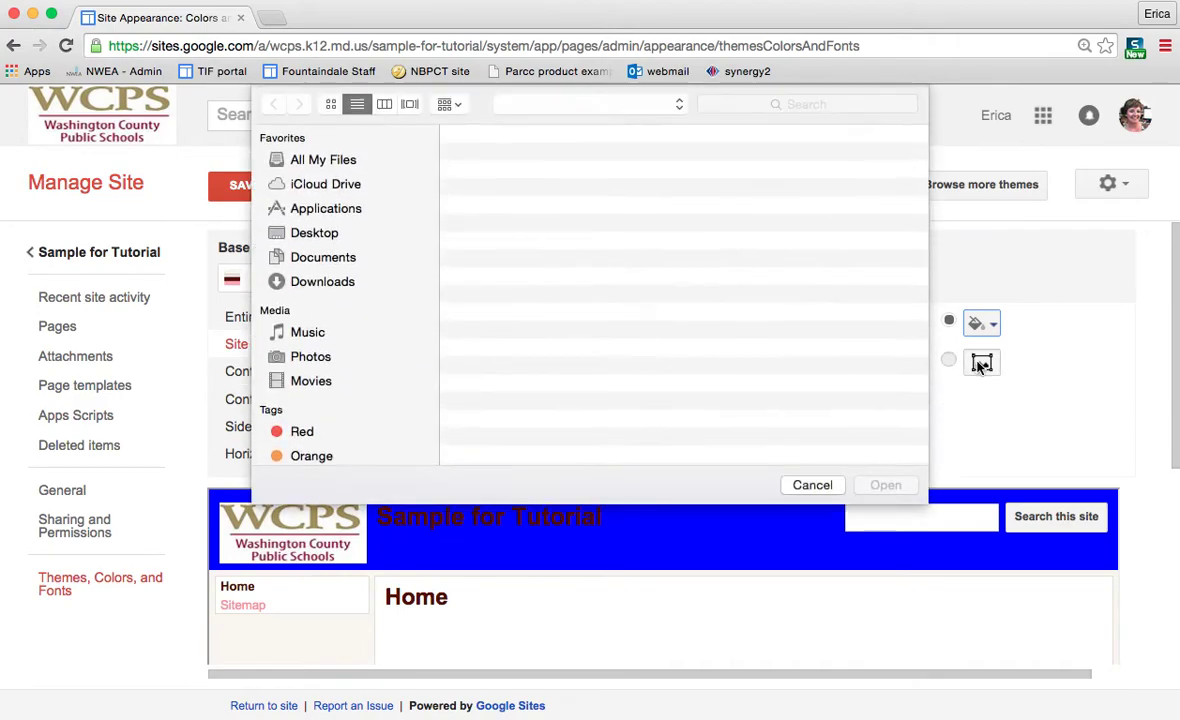
pyautogui.scroll(-5, 470, 305)
pyautogui.scroll(2, 470, 300)
pyautogui.click(488, 271)
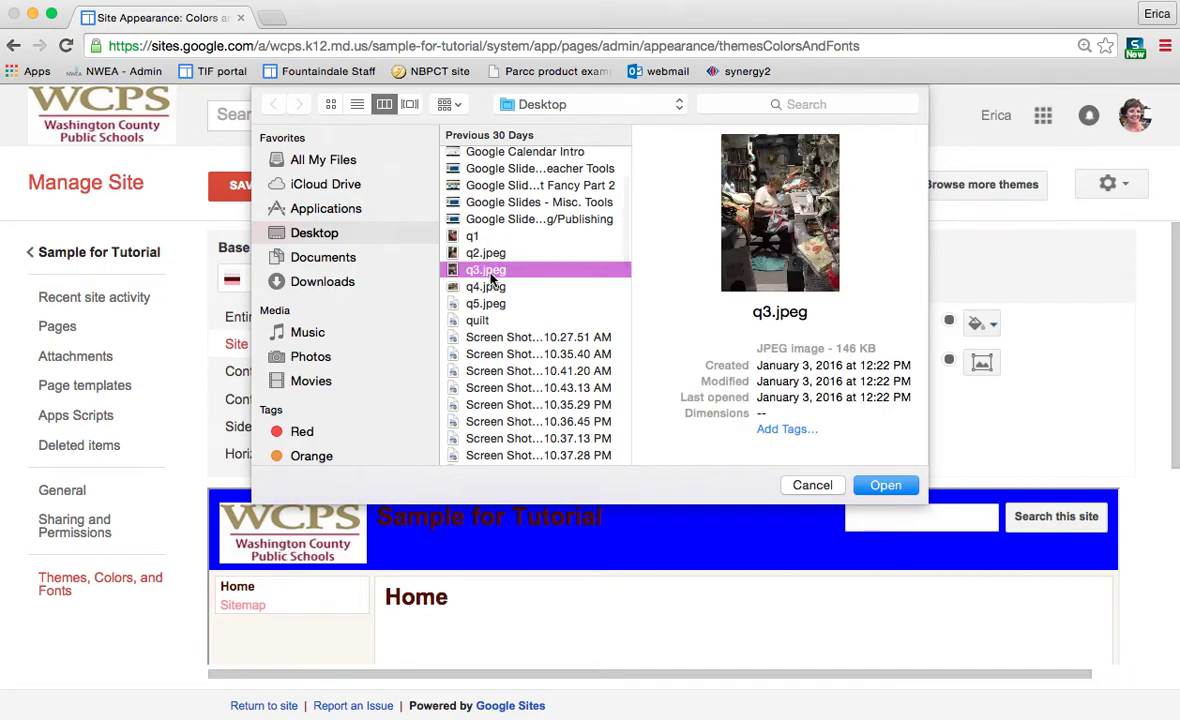
pyautogui.click(878, 487)
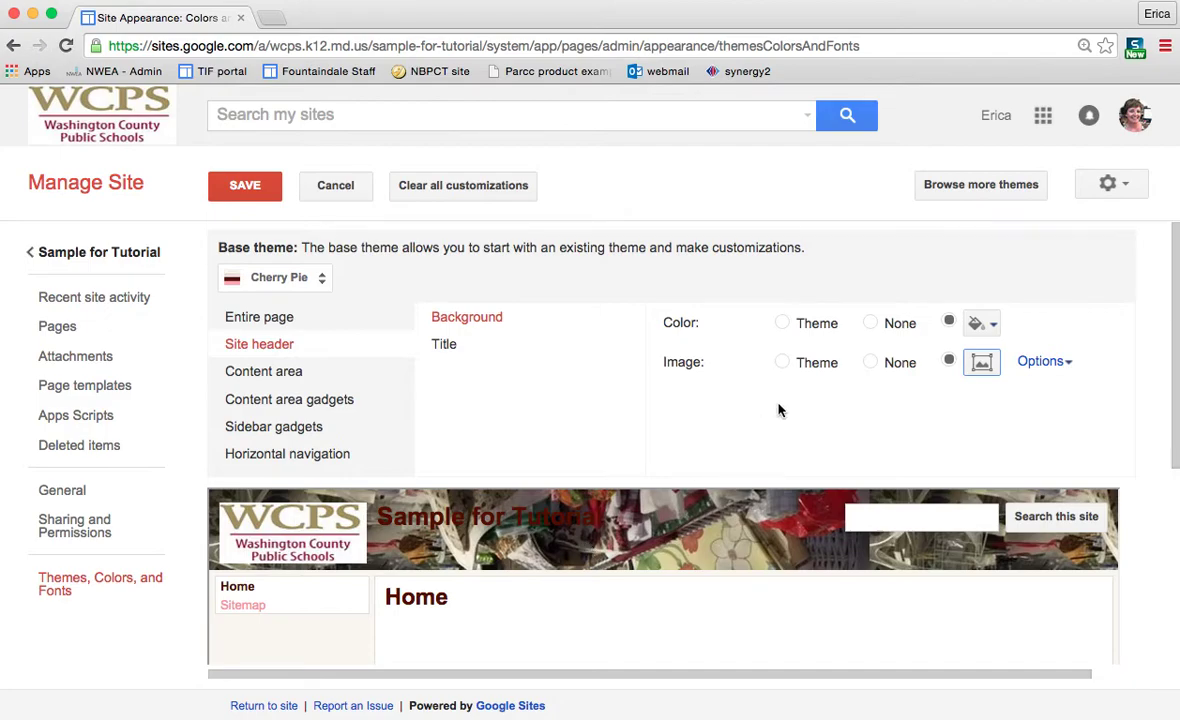
# - Set the header background image's repeat to none and its horizontal position to right
pyautogui.click(1048, 363)
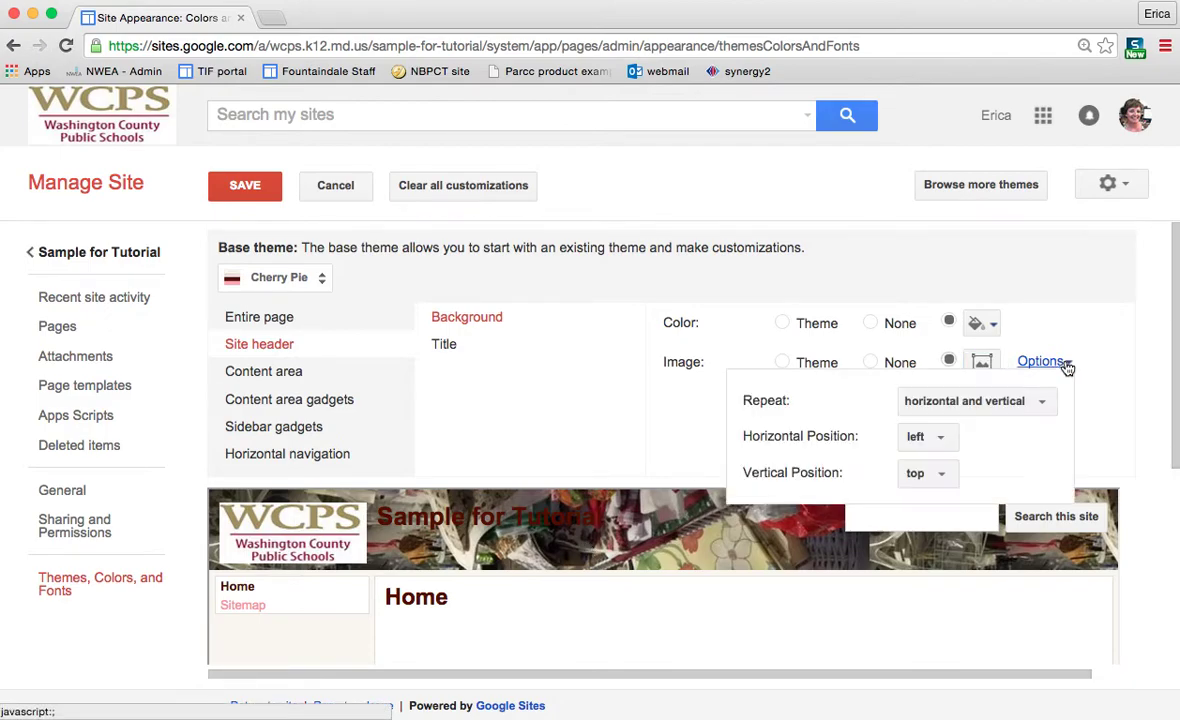
pyautogui.click(1005, 403)
pyautogui.click(988, 433)
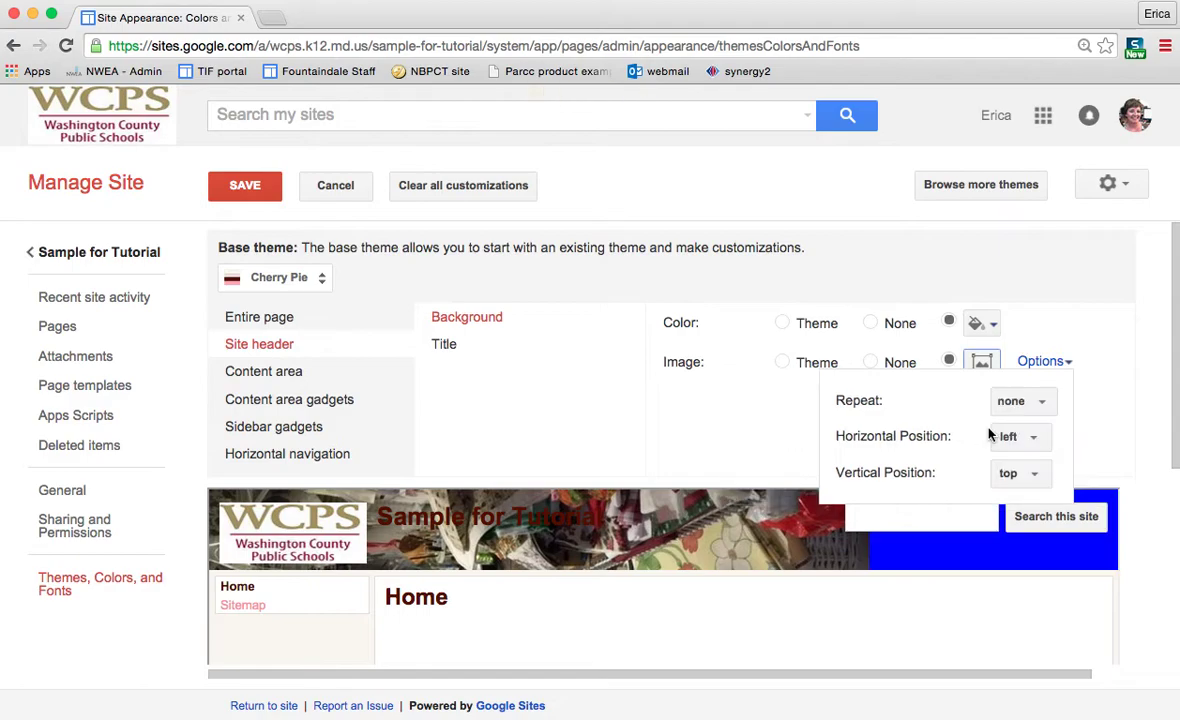
pyautogui.click(1012, 438)
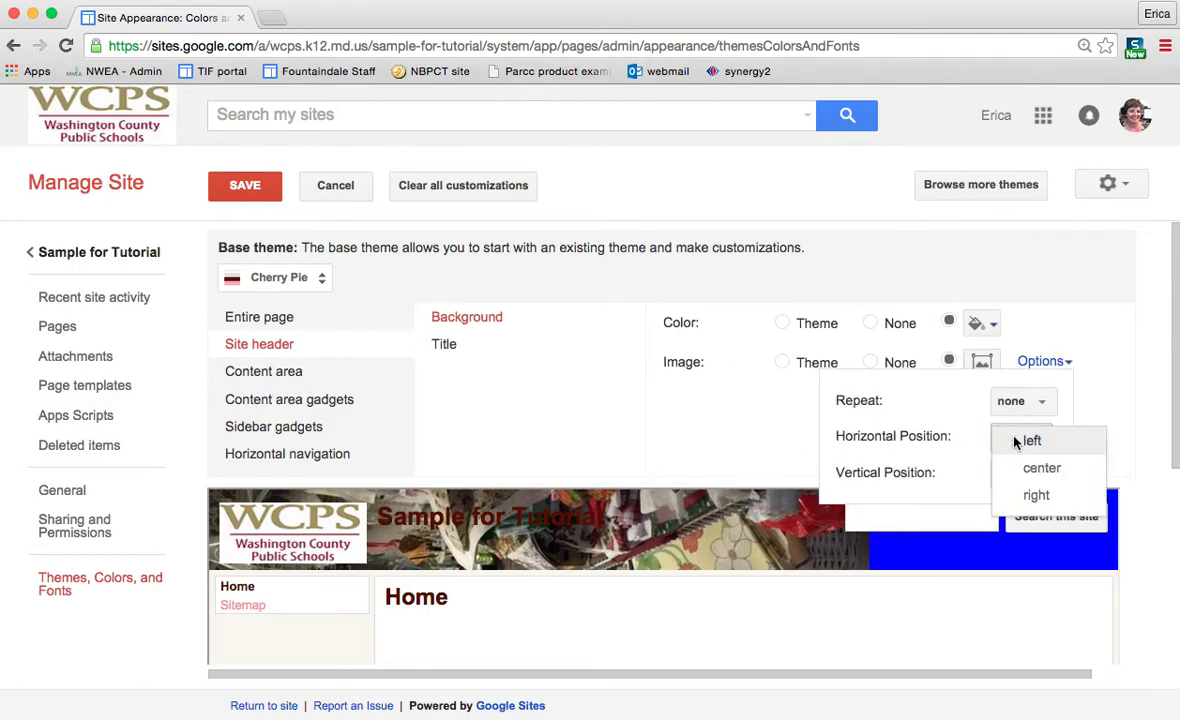
pyautogui.click(1022, 470)
pyautogui.click(1010, 437)
pyautogui.click(1016, 482)
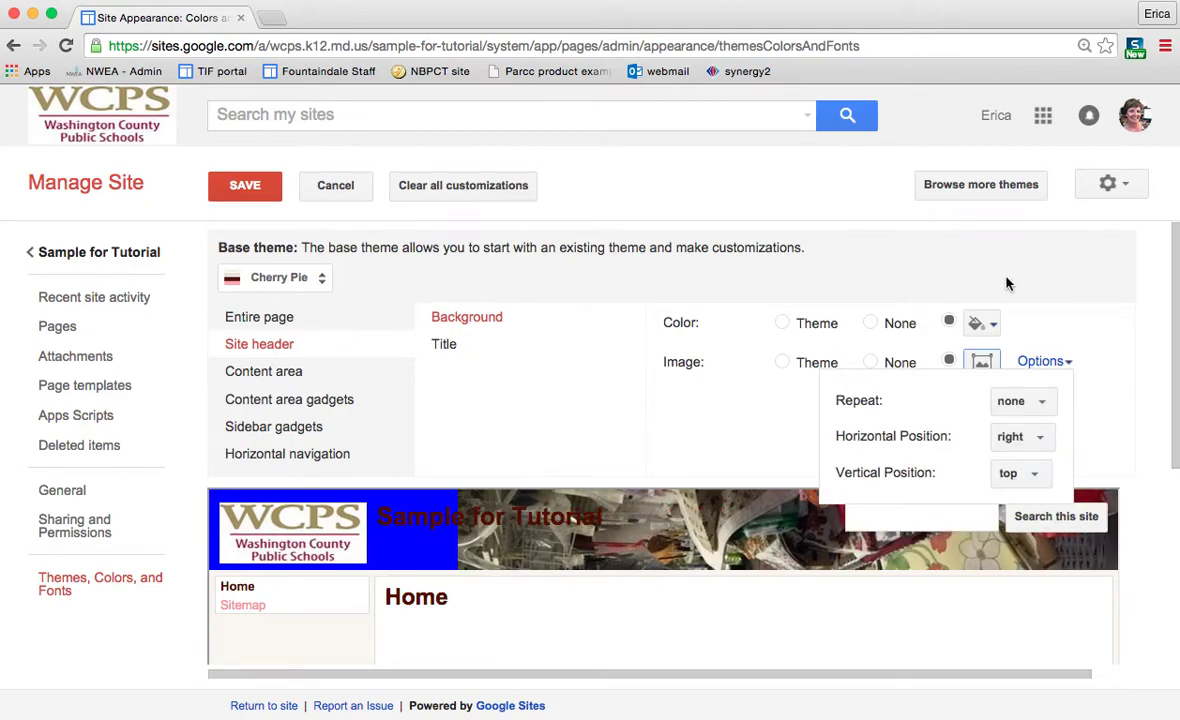
pyautogui.click(1013, 474)
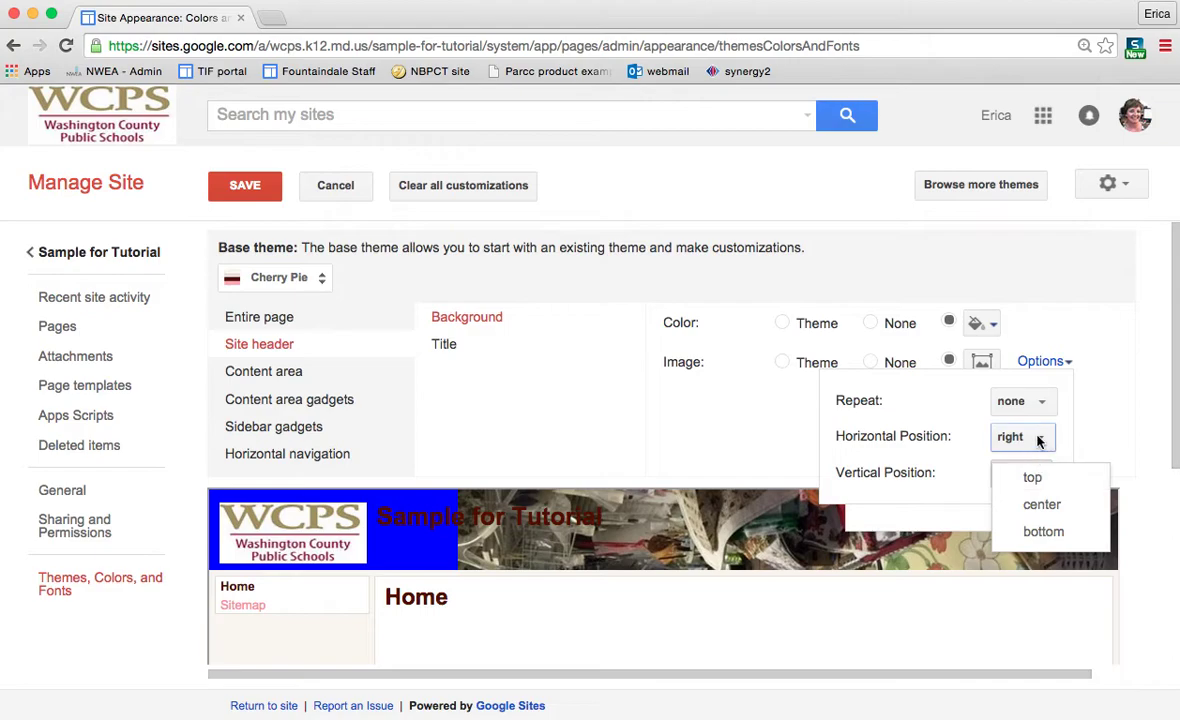
pyautogui.click(1036, 444)
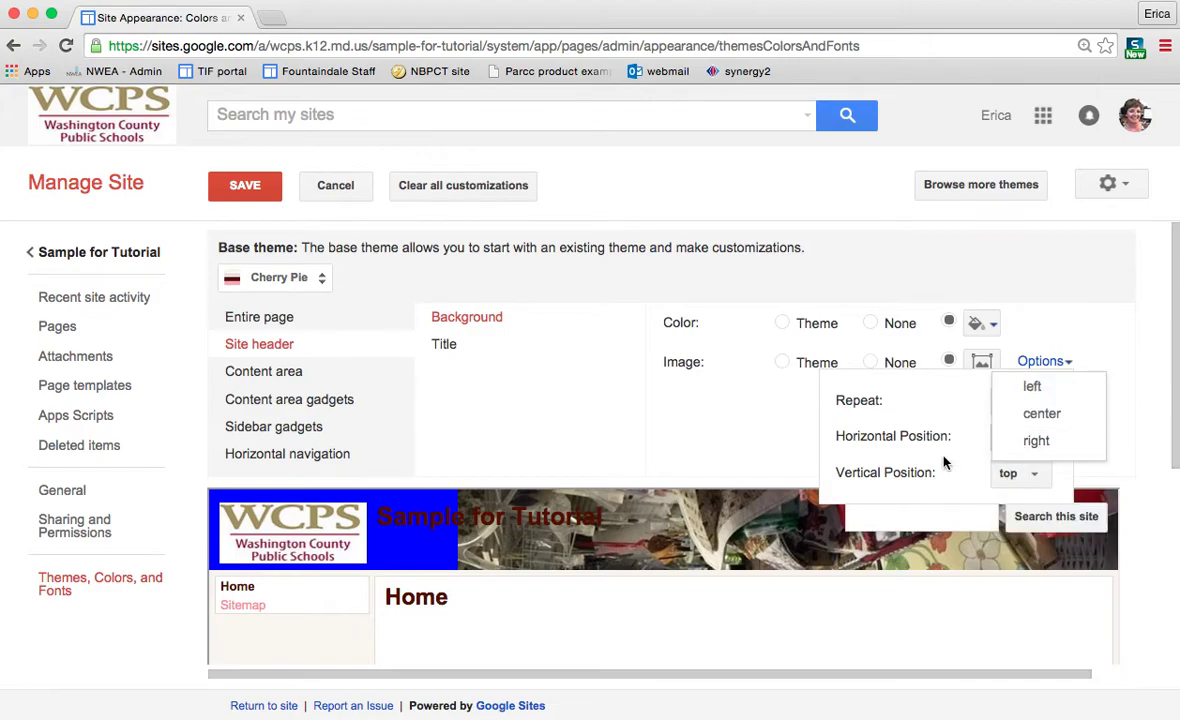
pyautogui.click(869, 419)
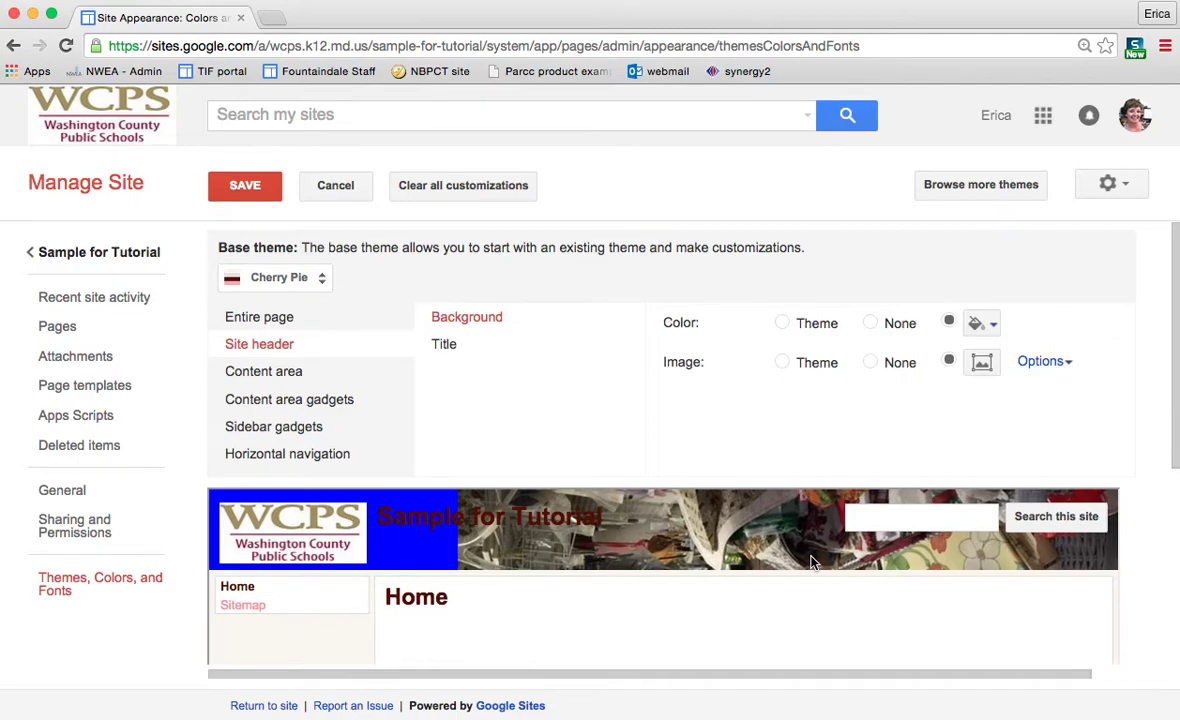
# - Review the site header's title options and the content area's style categories and page preview
pyautogui.click(452, 345)
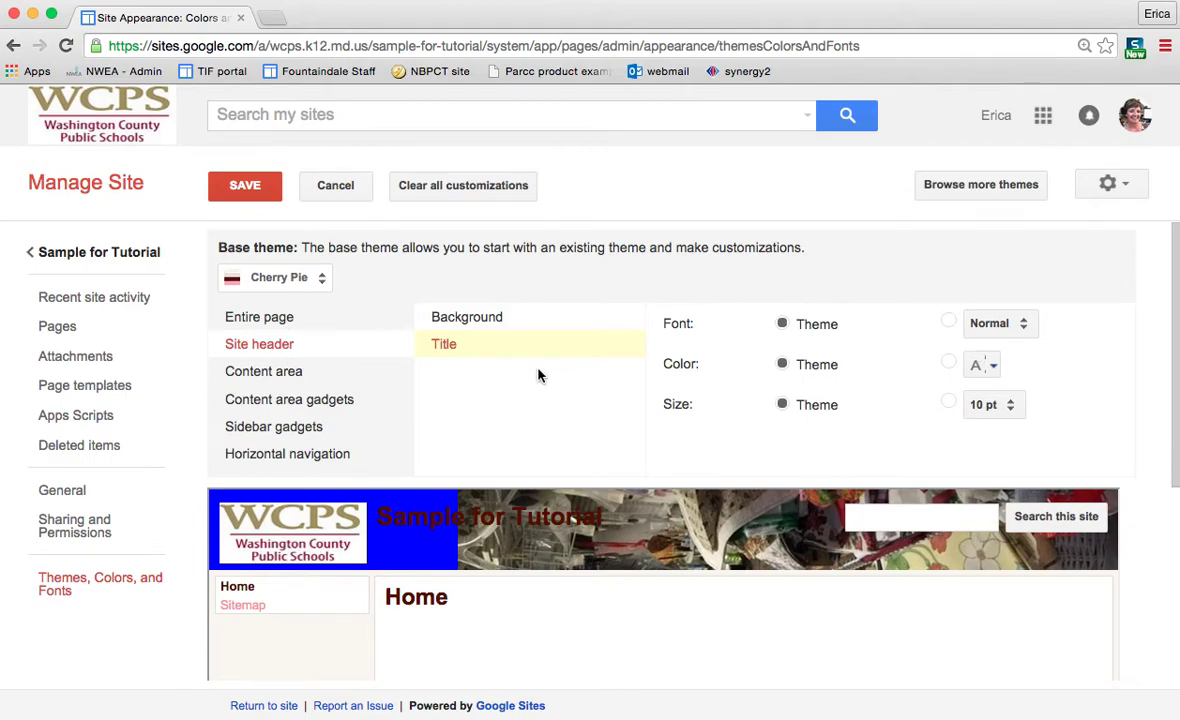
pyautogui.click(305, 371)
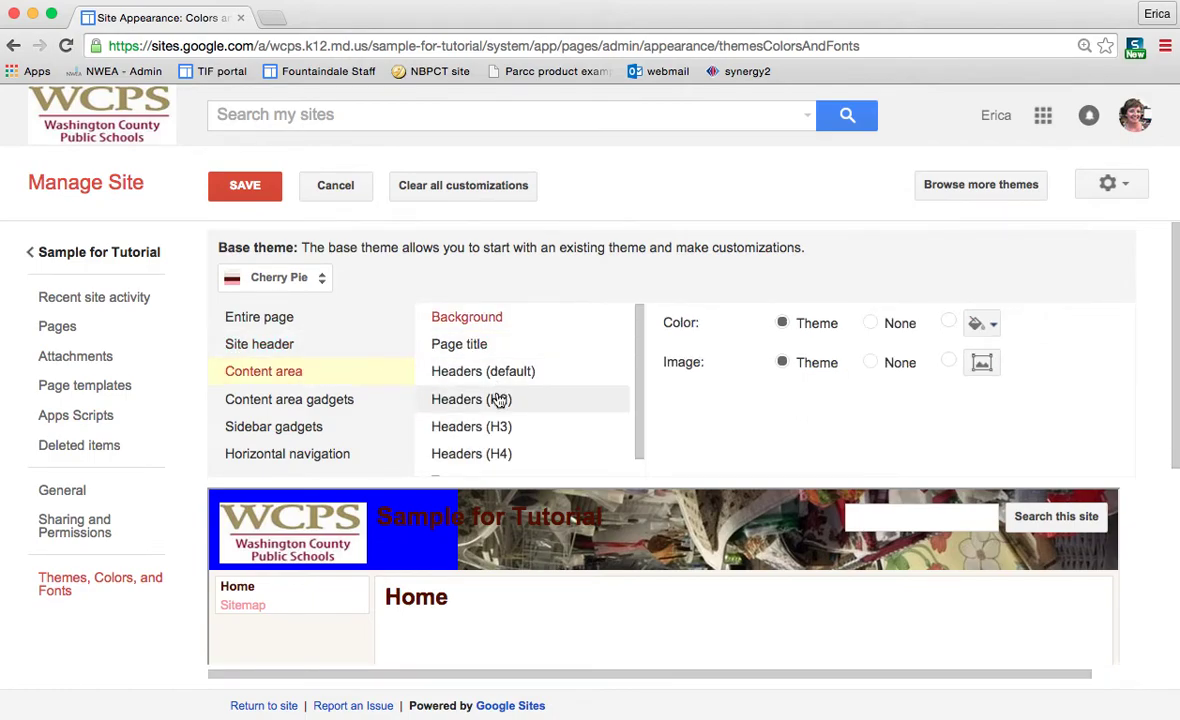
pyautogui.scroll(-3, 500, 399)
pyautogui.scroll(3, 505, 399)
pyautogui.scroll(-3, 498, 400)
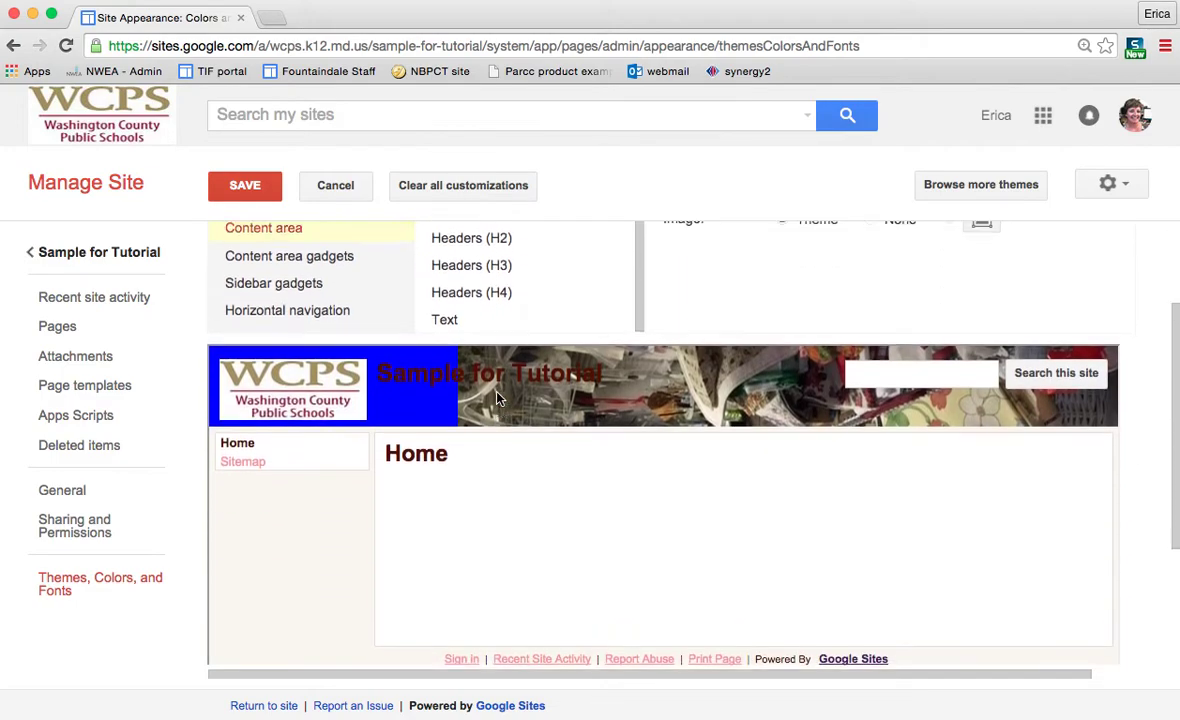
pyautogui.scroll(3, 498, 400)
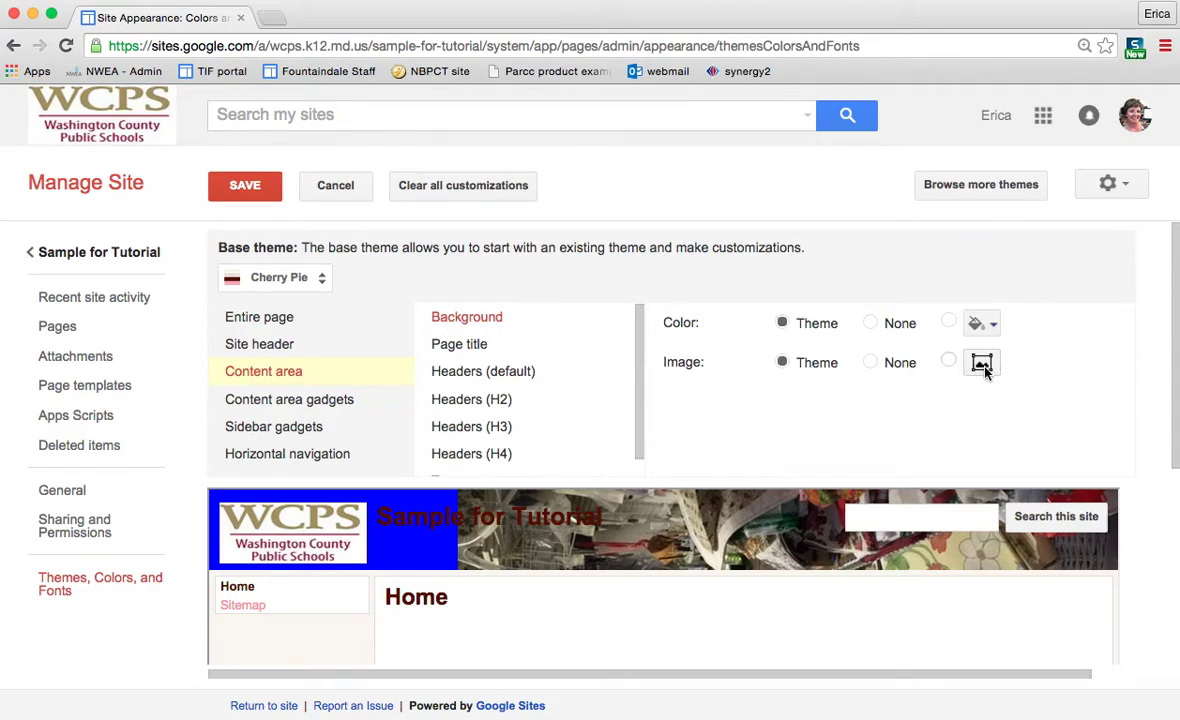
# - Use the q1 image from the Desktop as the content area's background image
pyautogui.click(984, 367)
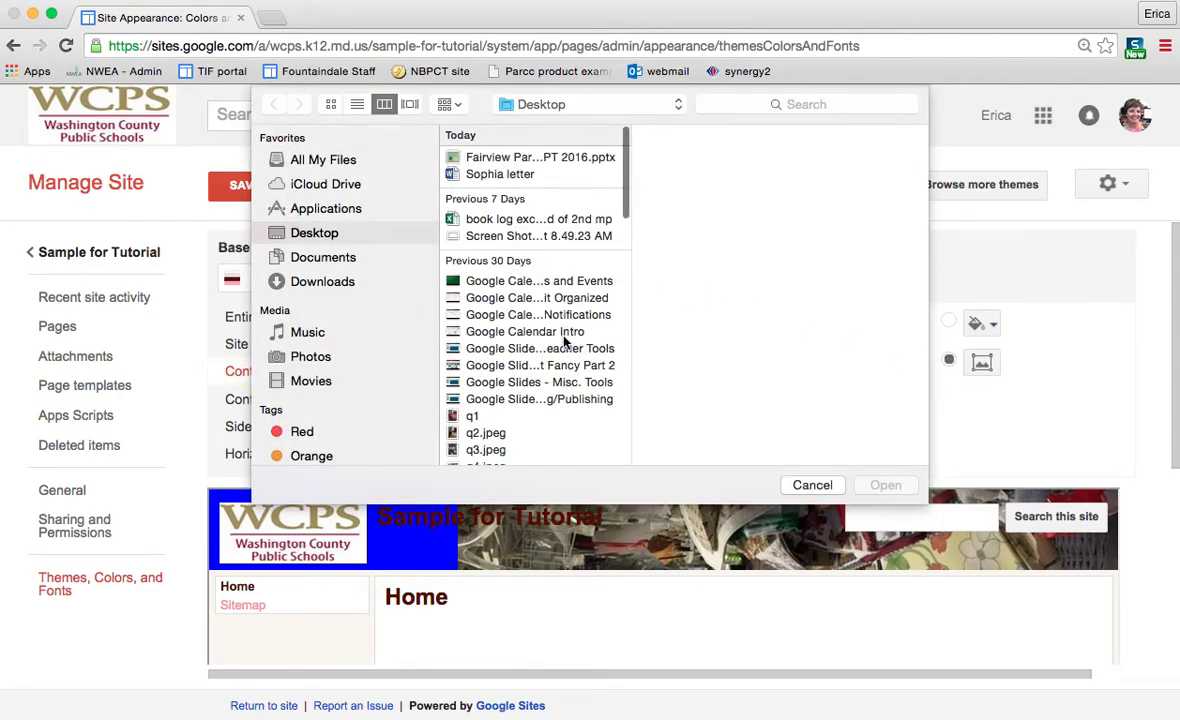
pyautogui.scroll(-10, 565, 343)
pyautogui.scroll(-15, 565, 343)
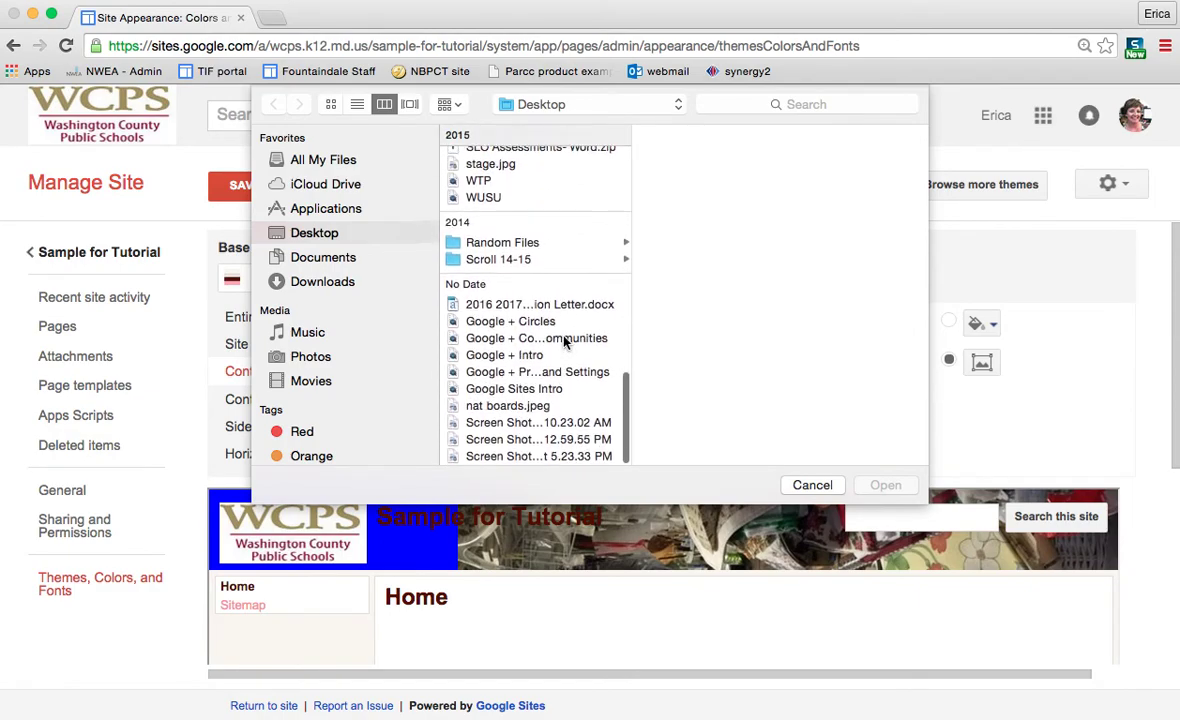
pyautogui.scroll(10, 565, 343)
pyautogui.scroll(5, 565, 343)
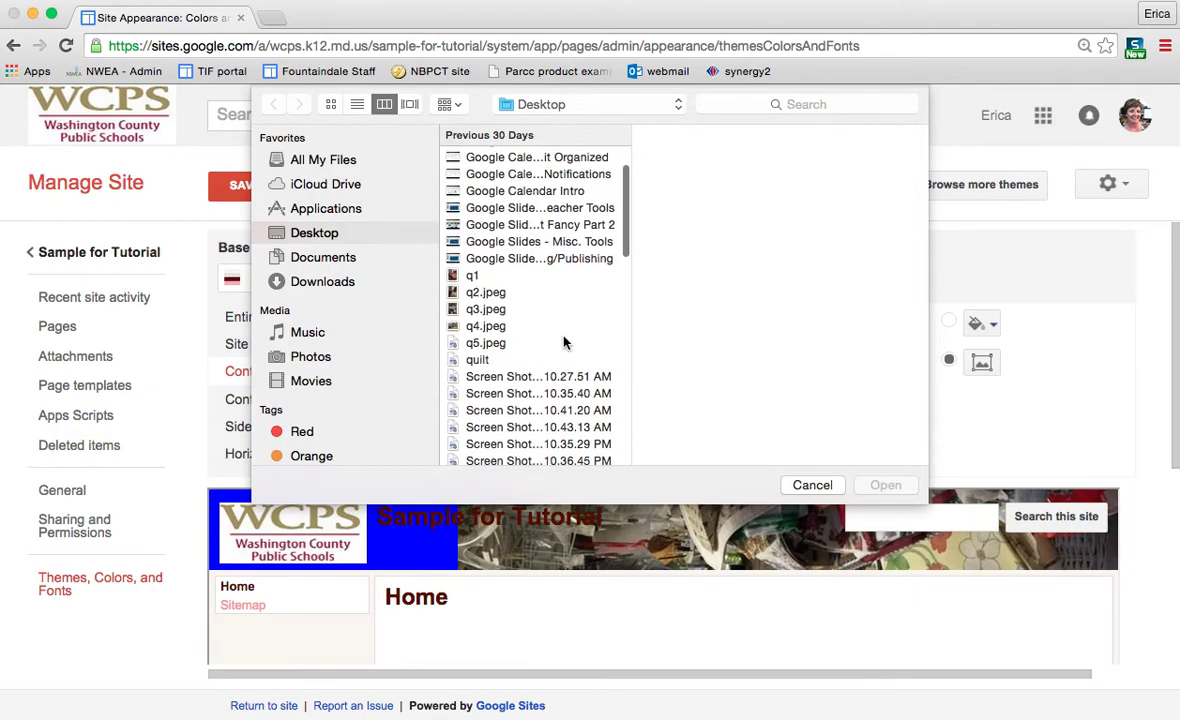
pyautogui.click(490, 293)
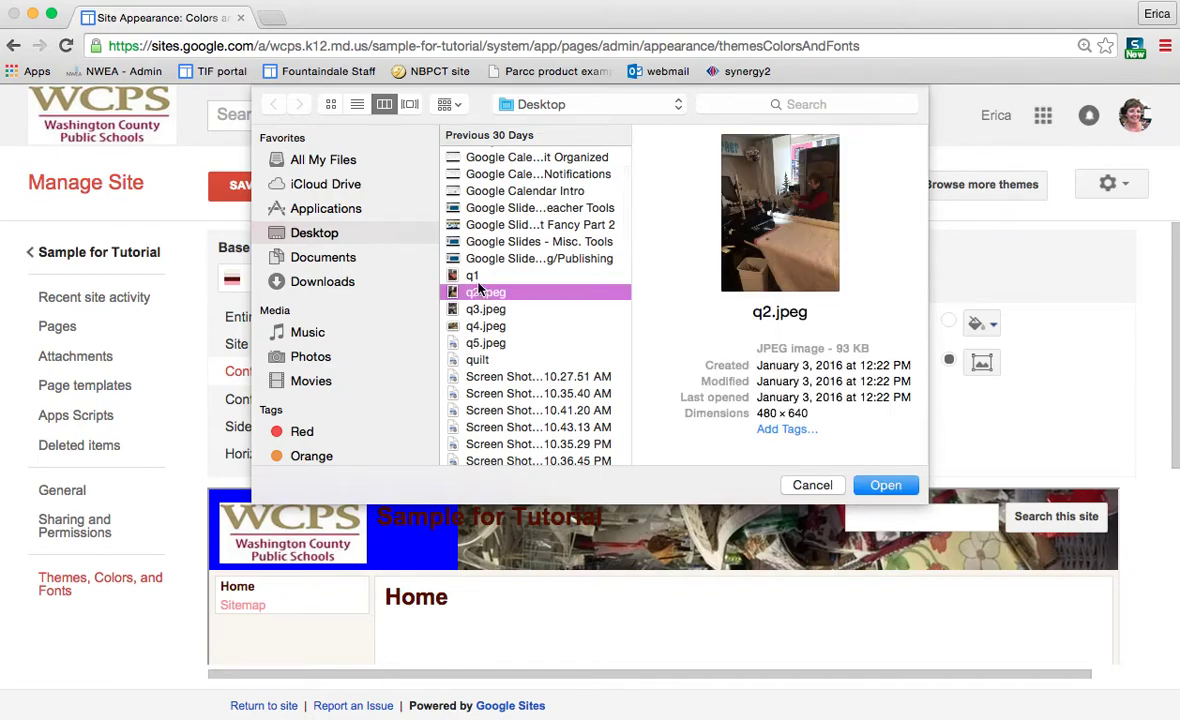
pyautogui.click(445, 274)
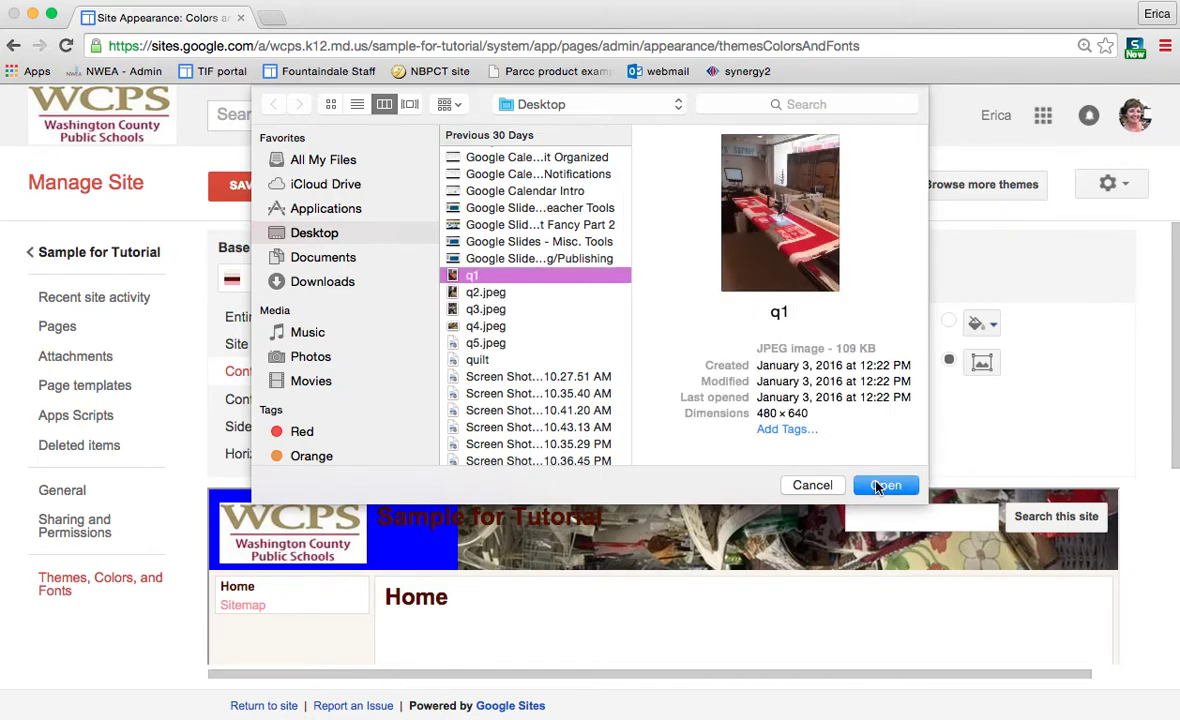
pyautogui.click(876, 486)
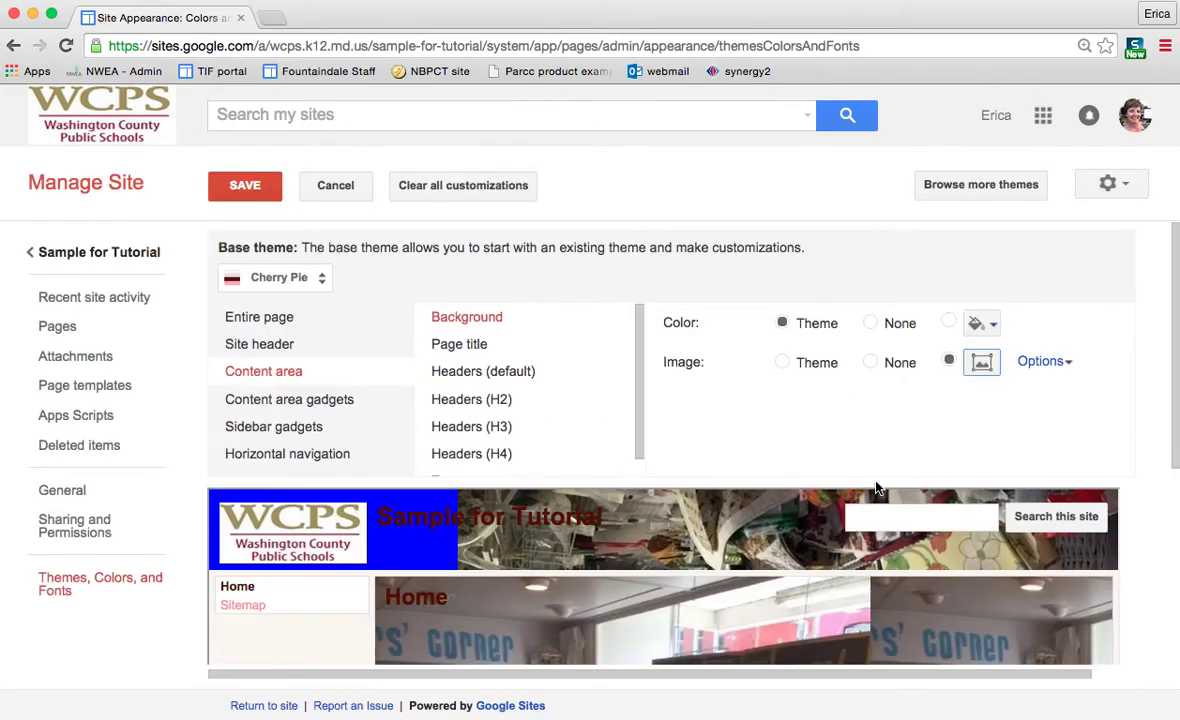
# - Save the customized theme and return to the Sample for Tutorial site to view its home page
pyautogui.scroll(-5, 733, 487)
pyautogui.scroll(5, 658, 520)
pyautogui.click(246, 188)
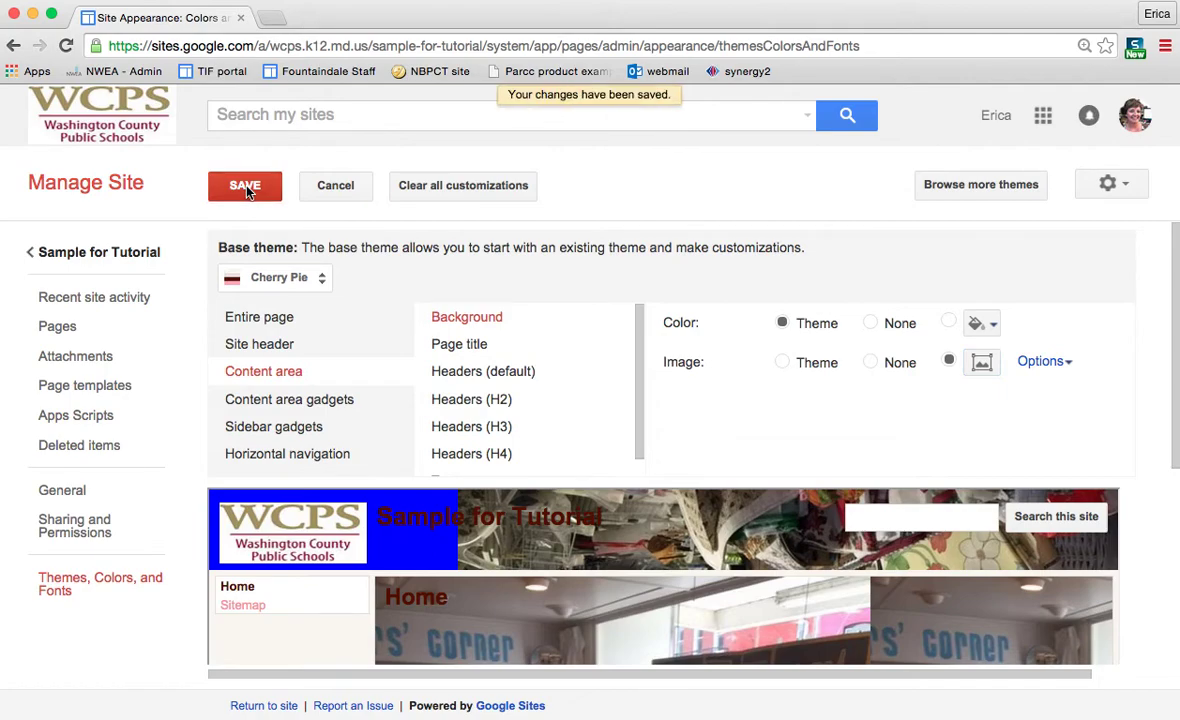
pyautogui.click(92, 258)
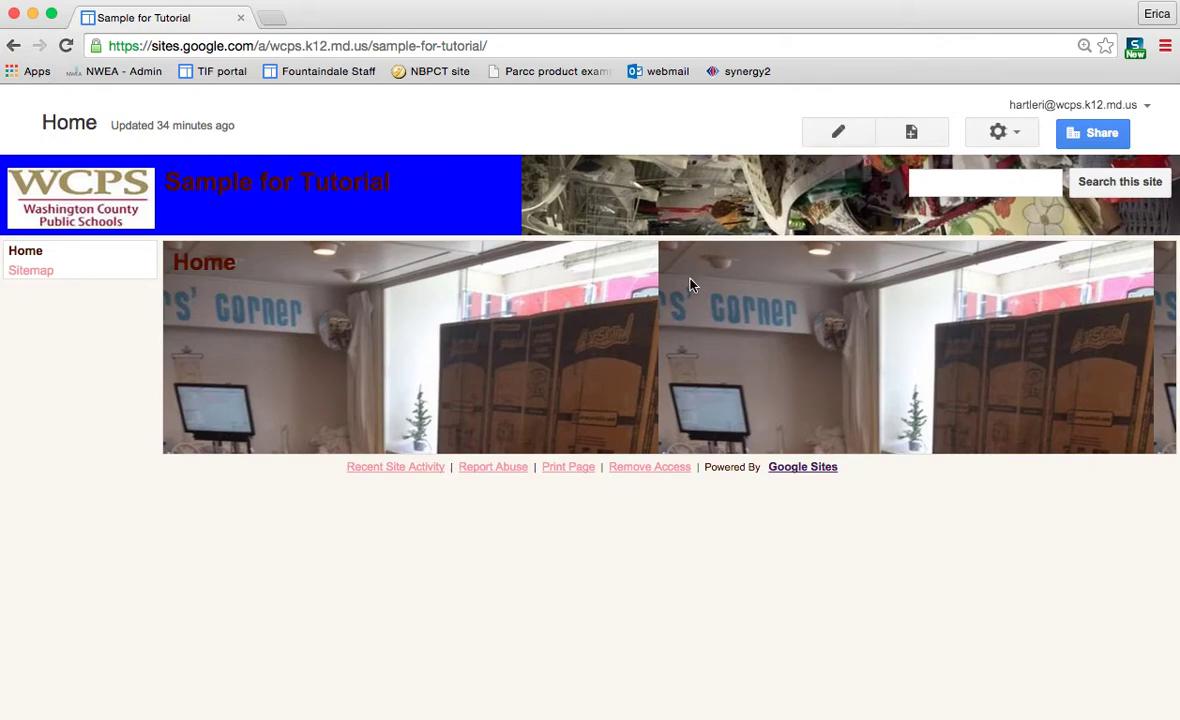
# - Clear all customizations from the site's Cherry Pie theme in the site management settings and save the theme
pyautogui.click(1003, 133)
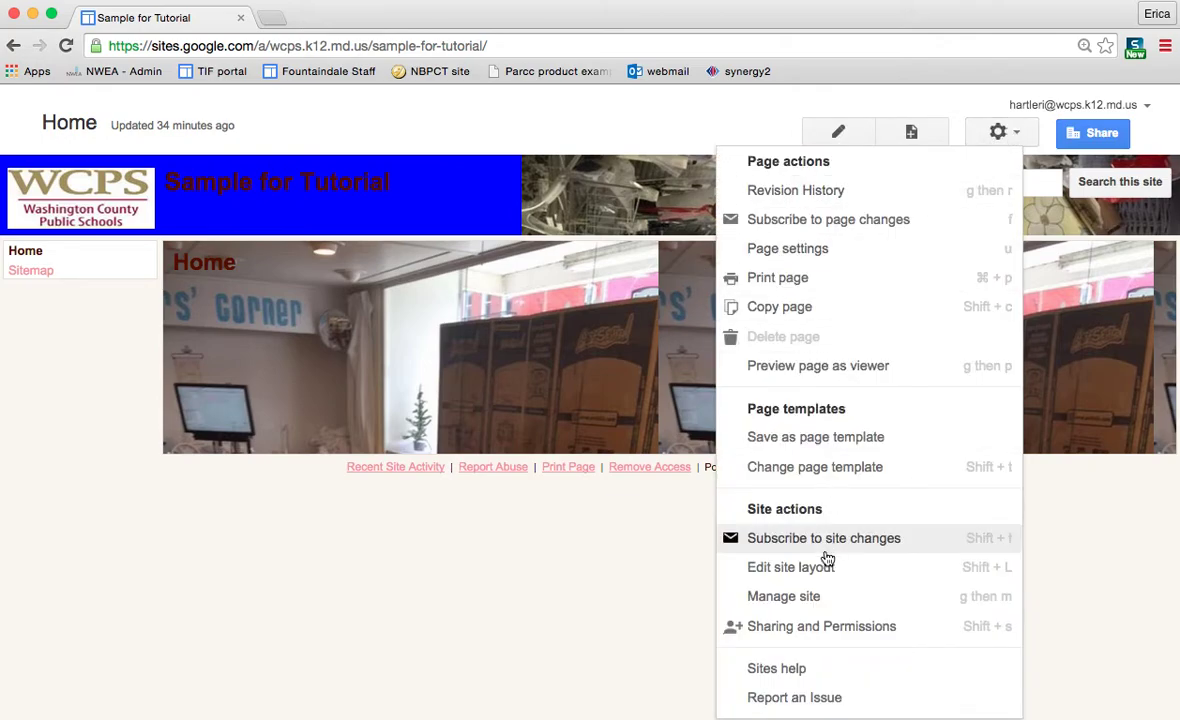
pyautogui.click(810, 597)
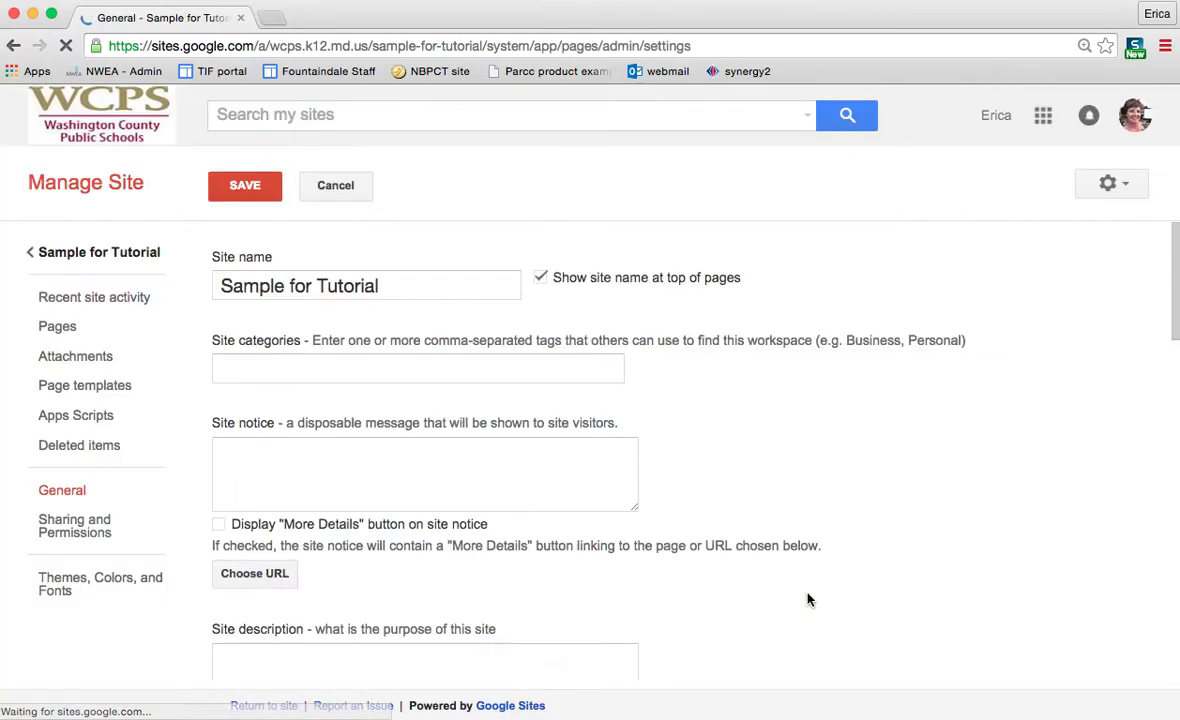
pyautogui.click(137, 590)
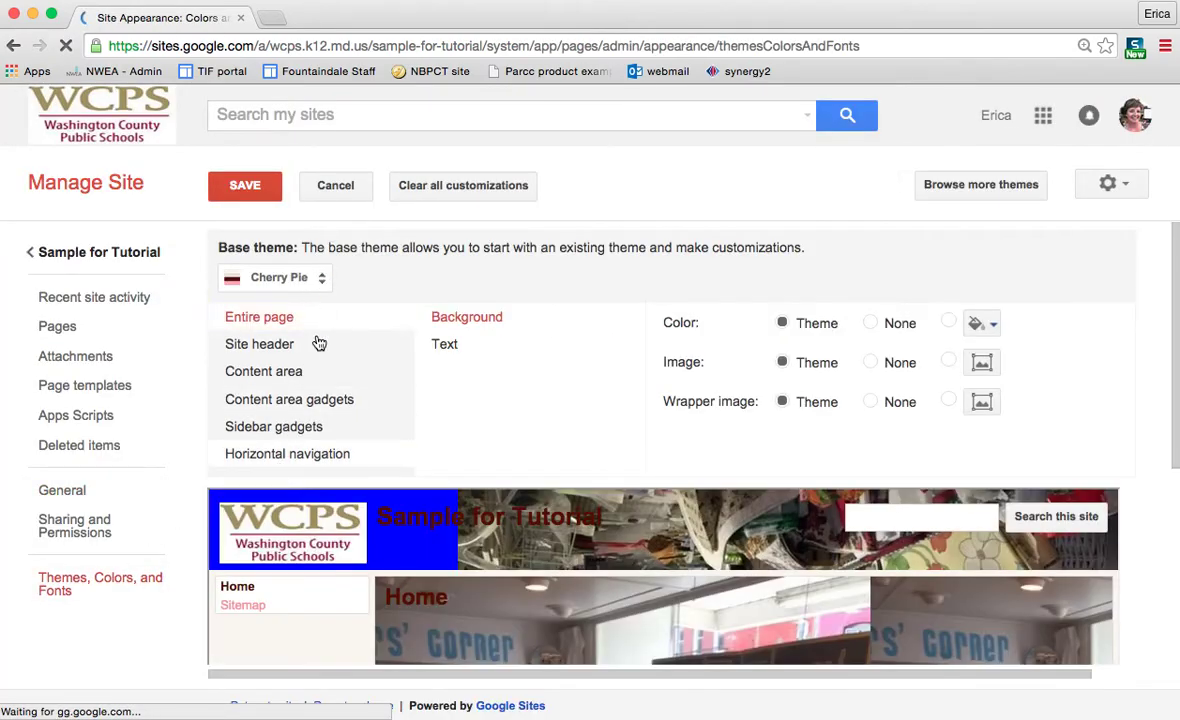
pyautogui.click(428, 190)
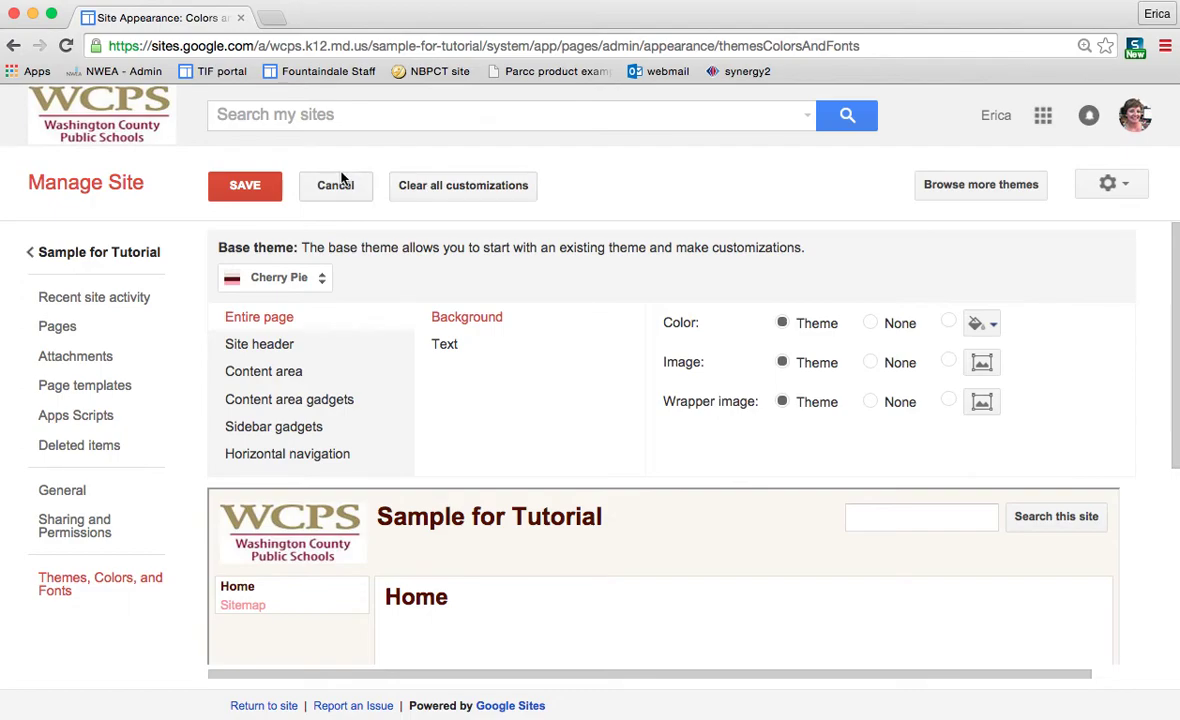
pyautogui.click(250, 187)
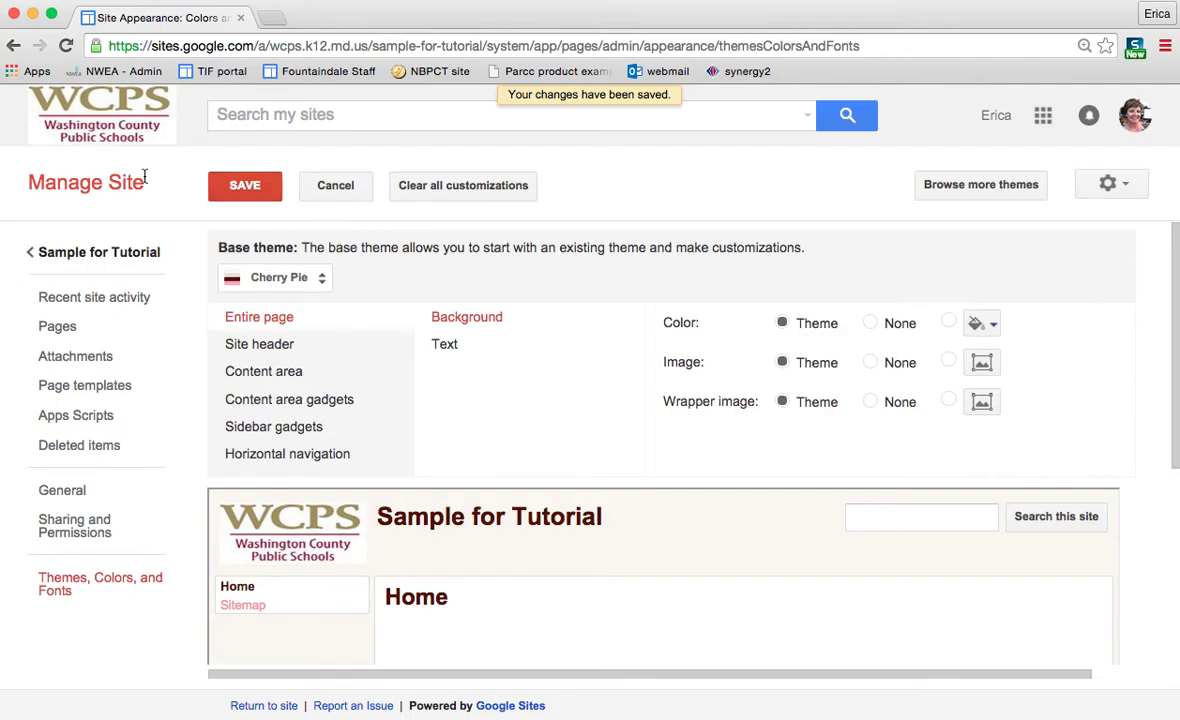
# - Examine the site's general settings and the form for publishing the site as a template, and return to the site without submitting it
pyautogui.click(78, 497)
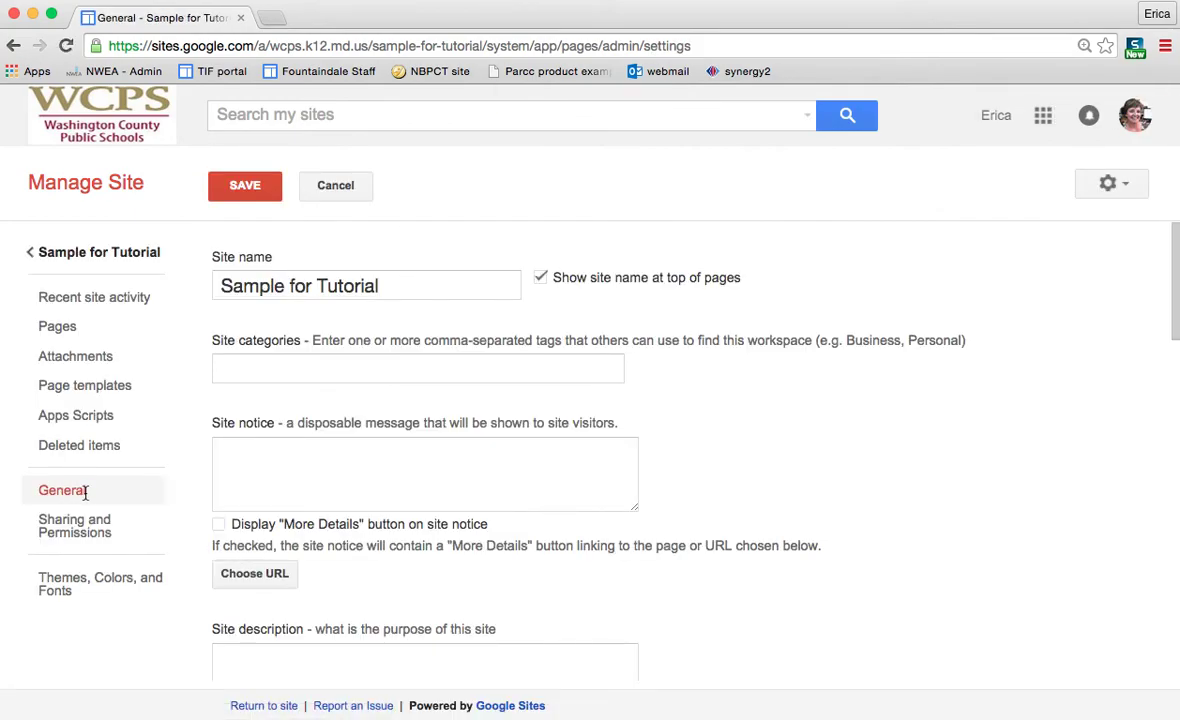
pyautogui.scroll(-1, 316, 538)
pyautogui.scroll(1, 316, 538)
pyautogui.scroll(-4, 316, 538)
pyautogui.scroll(-3, 316, 538)
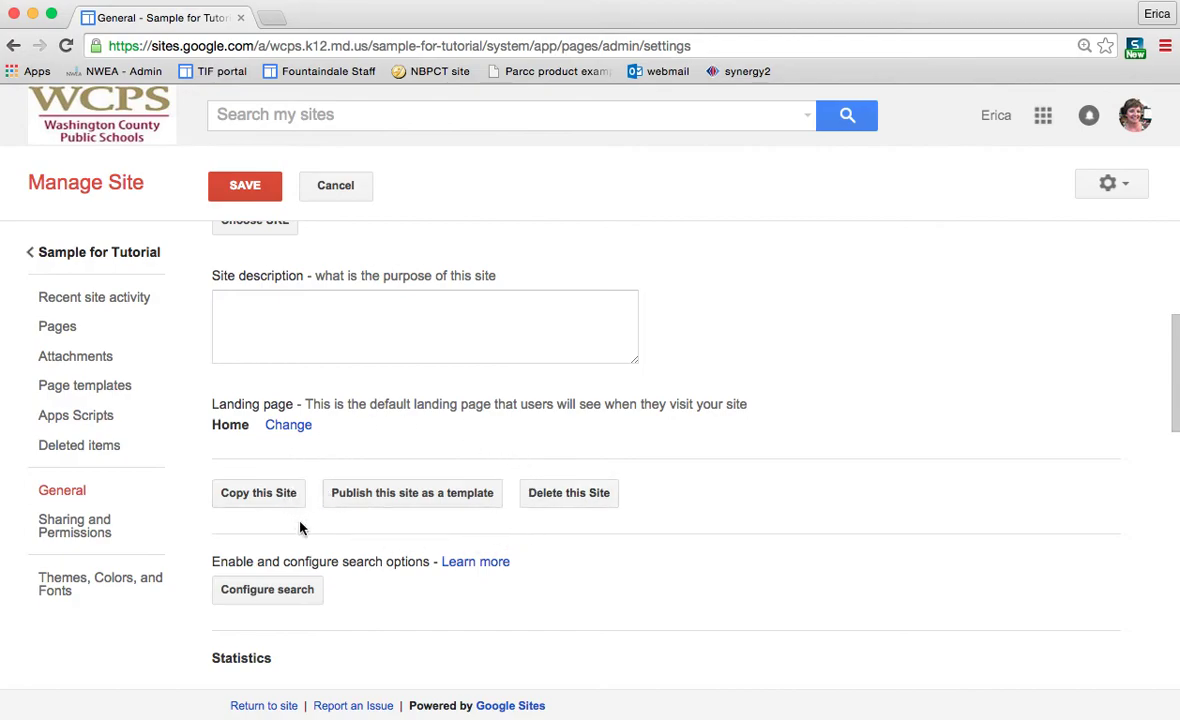
pyautogui.click(415, 497)
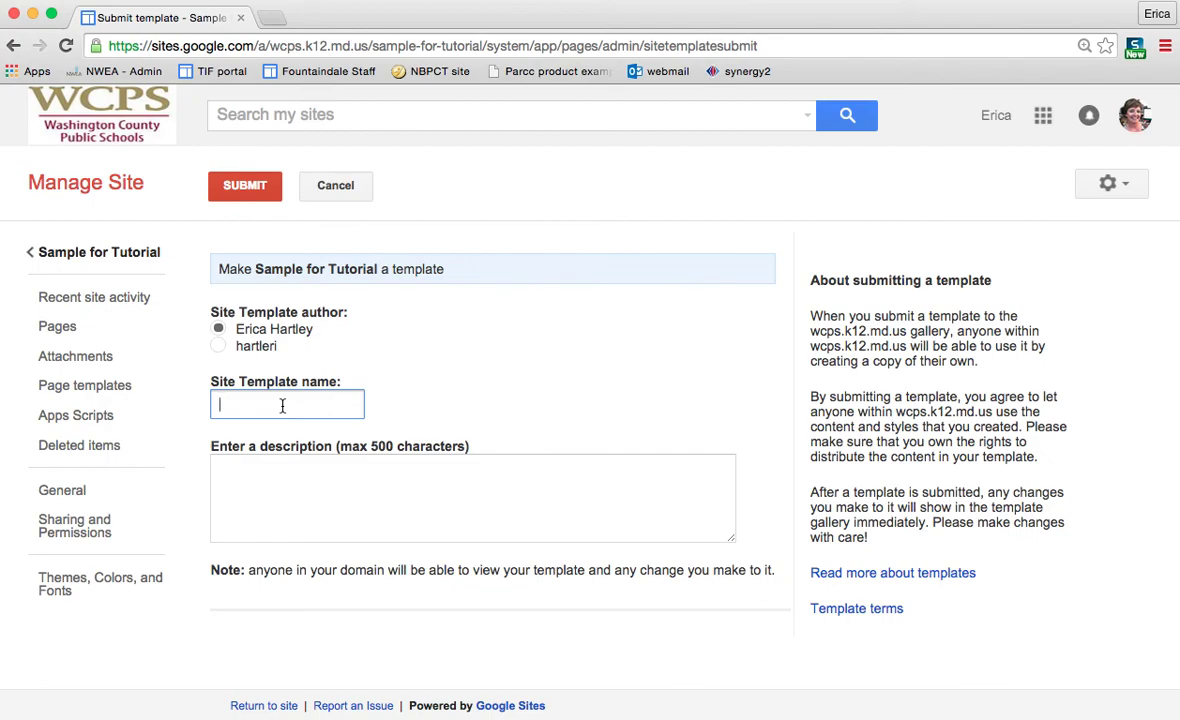
pyautogui.click(88, 254)
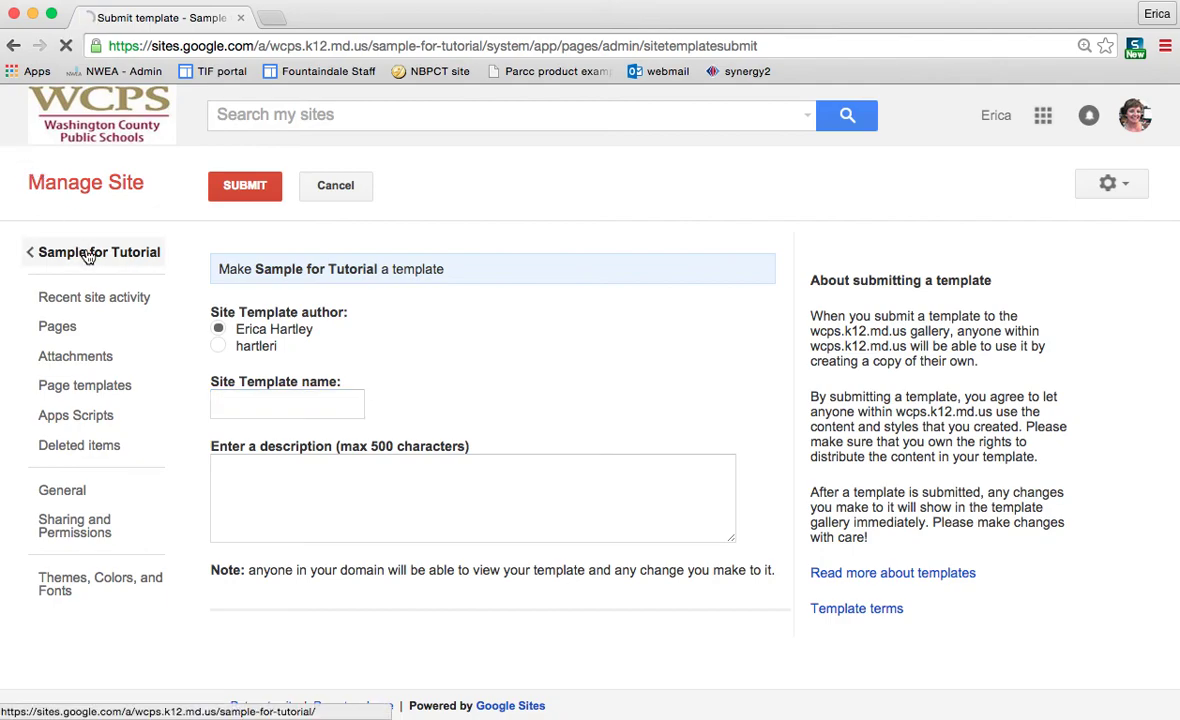